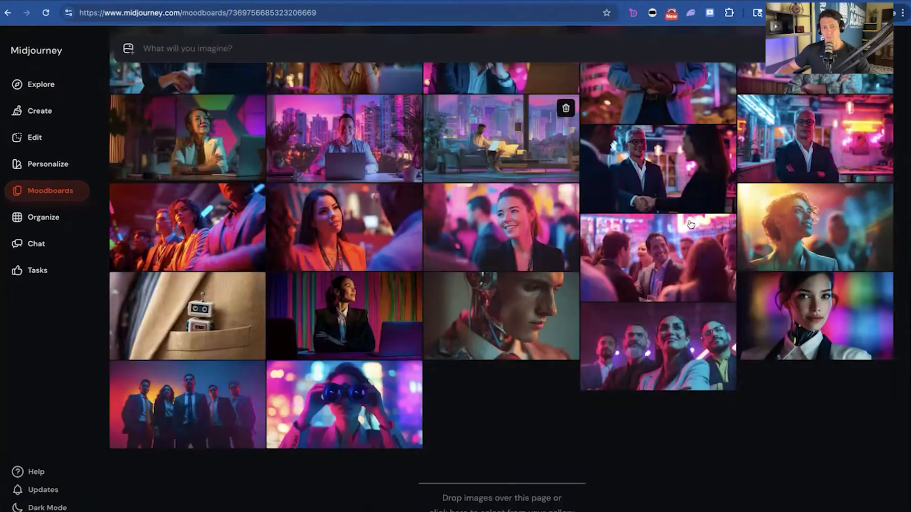
Step: Look through the images collected in the Pasos Al Exito moodboard to examine their shared visual style
scroll(424, 200, up, 1)
scroll(424, 200, up, 6)
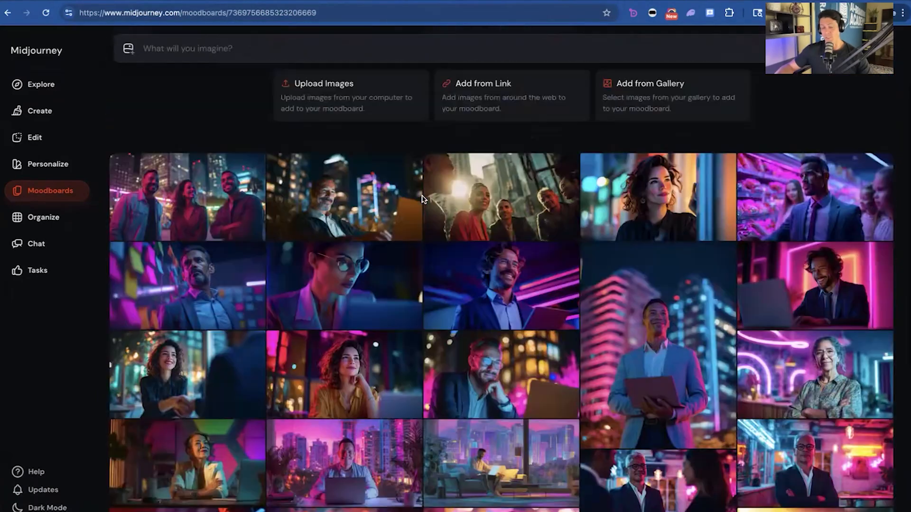
scroll(549, 355, up, 2)
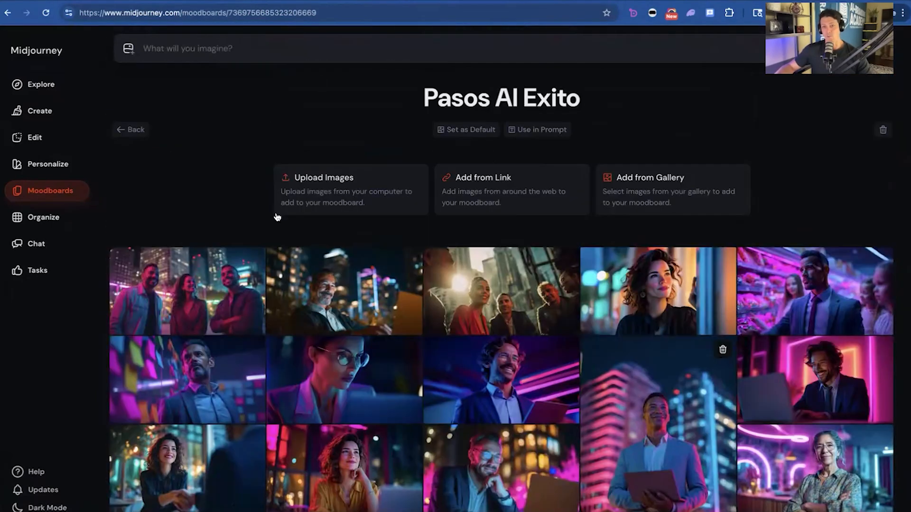
scroll(390, 314, down, 5)
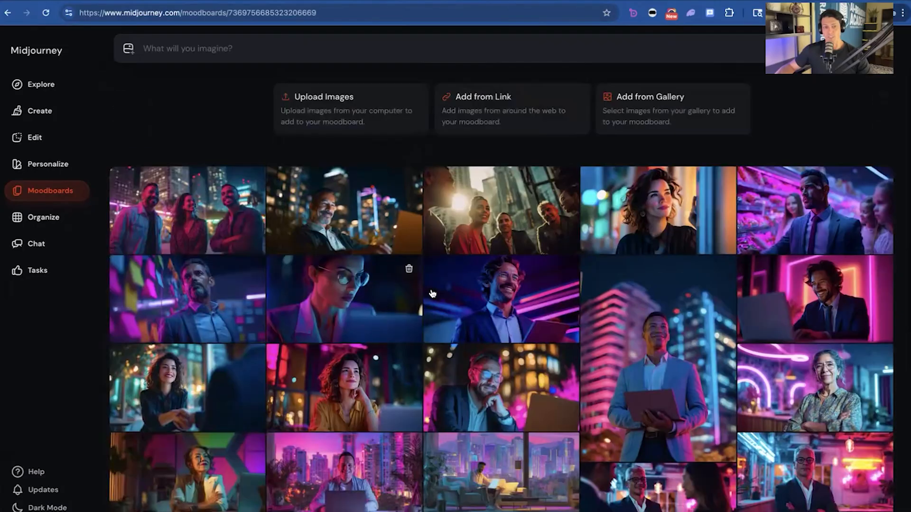
scroll(367, 284, up, 2)
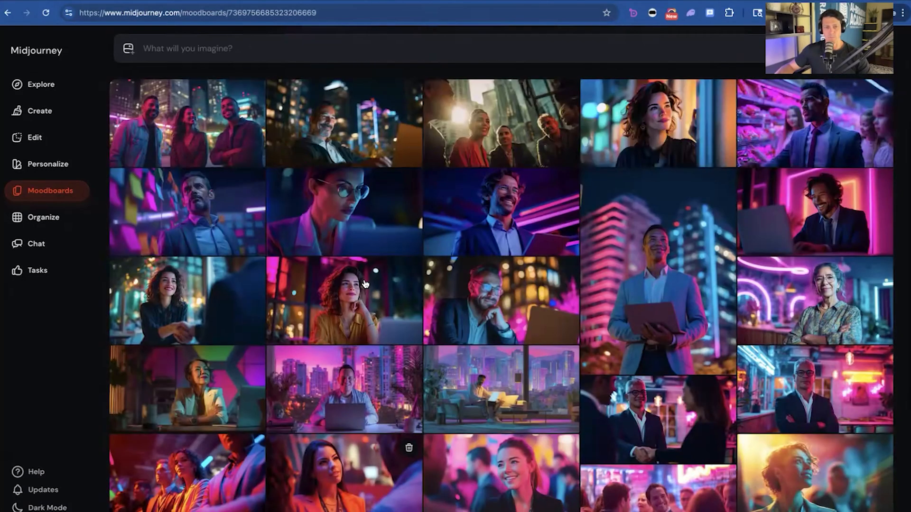
scroll(625, 158, up, 3)
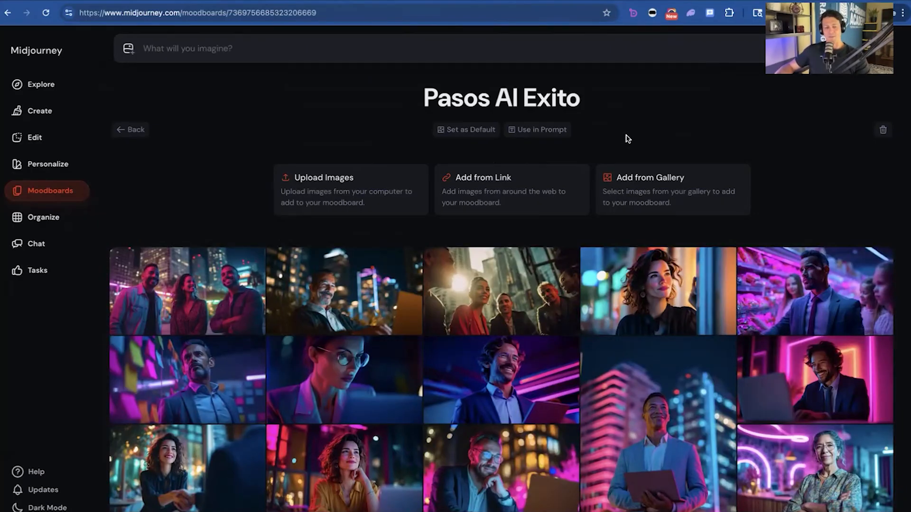
scroll(437, 315, down, 3)
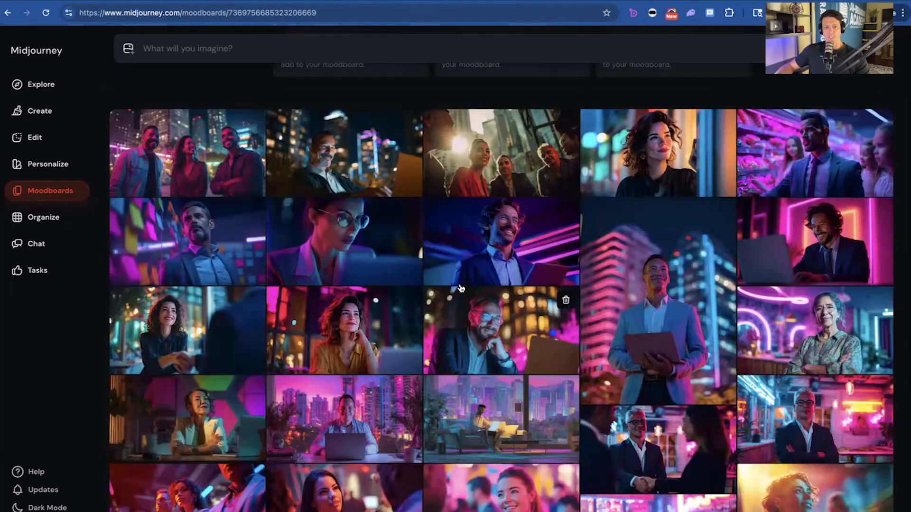
scroll(510, 452, down, 2)
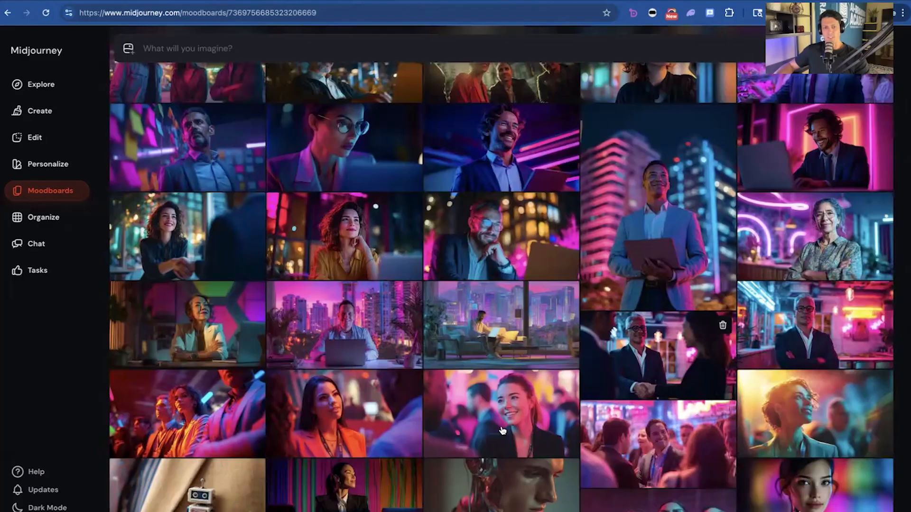
scroll(502, 430, down, 3)
scroll(453, 319, up, 2)
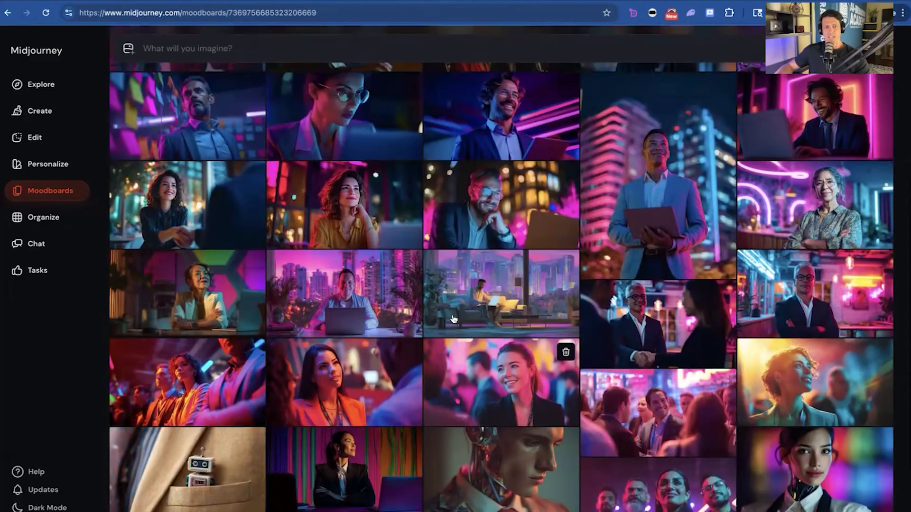
scroll(453, 319, up, 2)
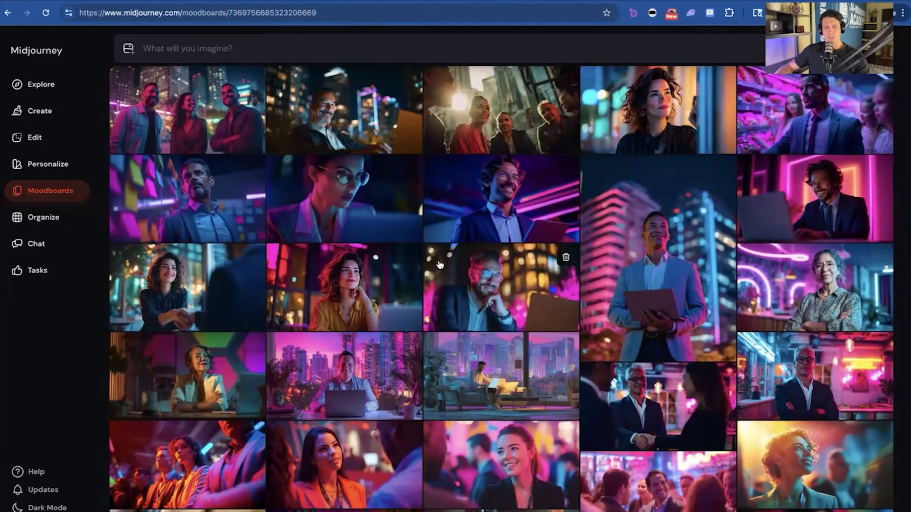
scroll(439, 265, up, 4)
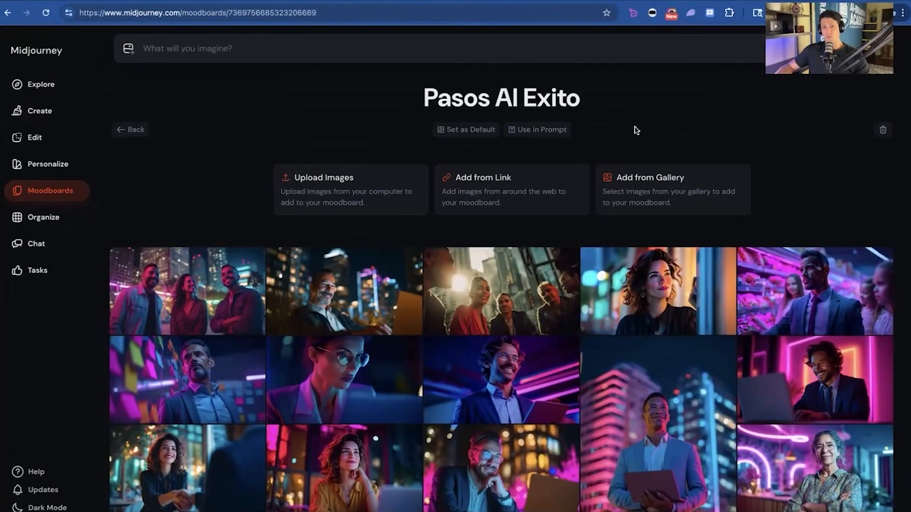
Step: Generate images from the prompt "business meeting" using the Pasos Al Exito moodboard
click(528, 138)
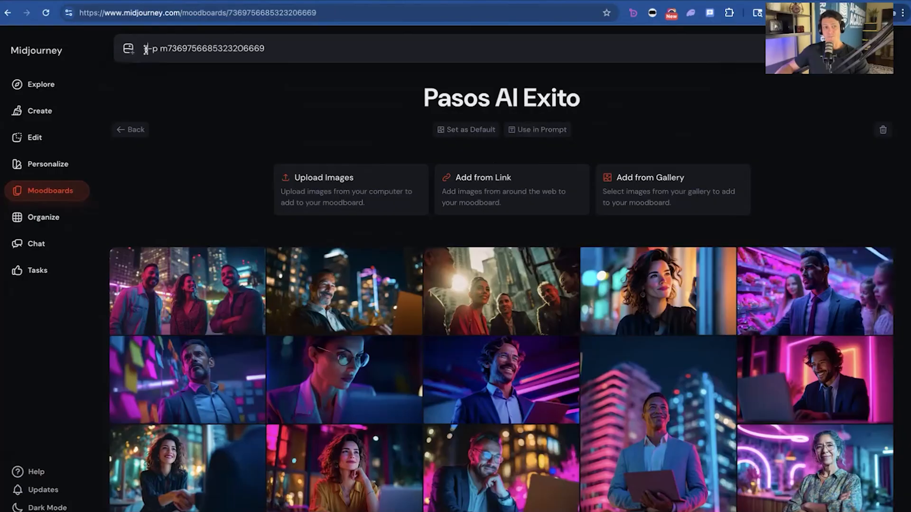
text(business )
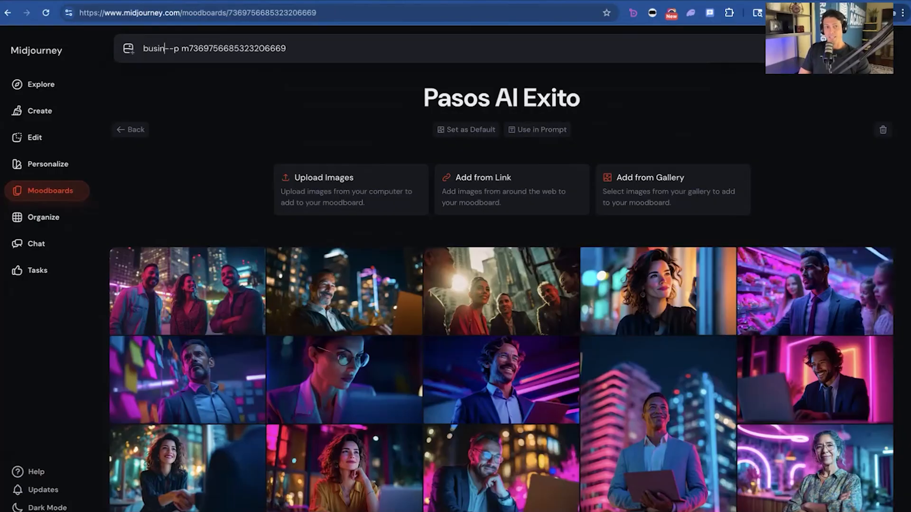
text(meeting)
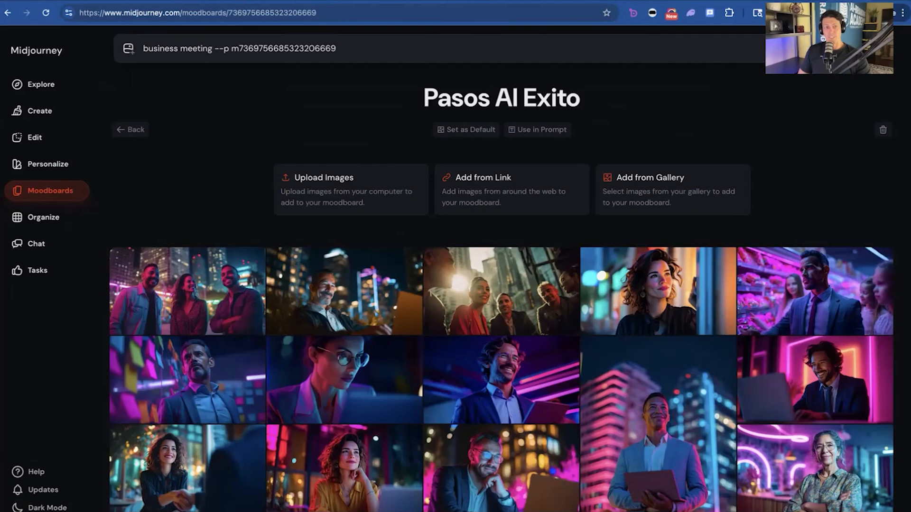
key(Return)
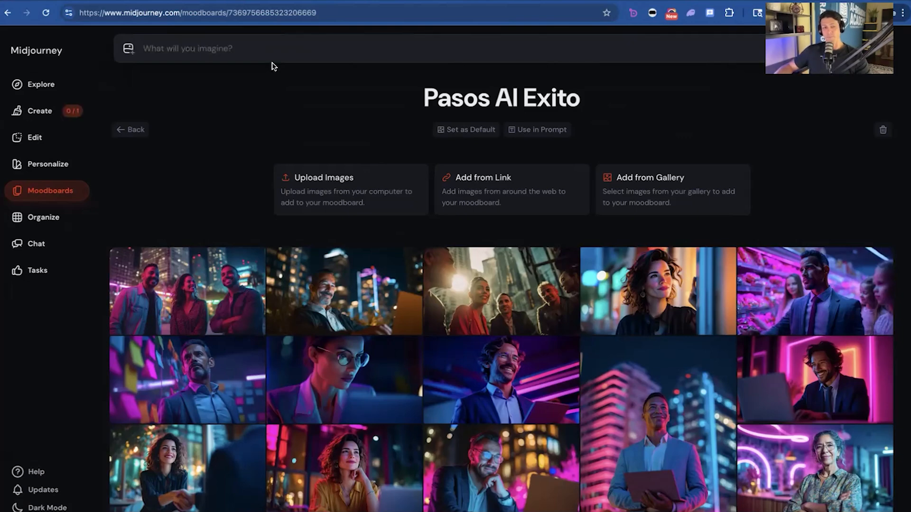
Step: Go to the Create page and set the image size for new generations to landscape 16:9
click(51, 115)
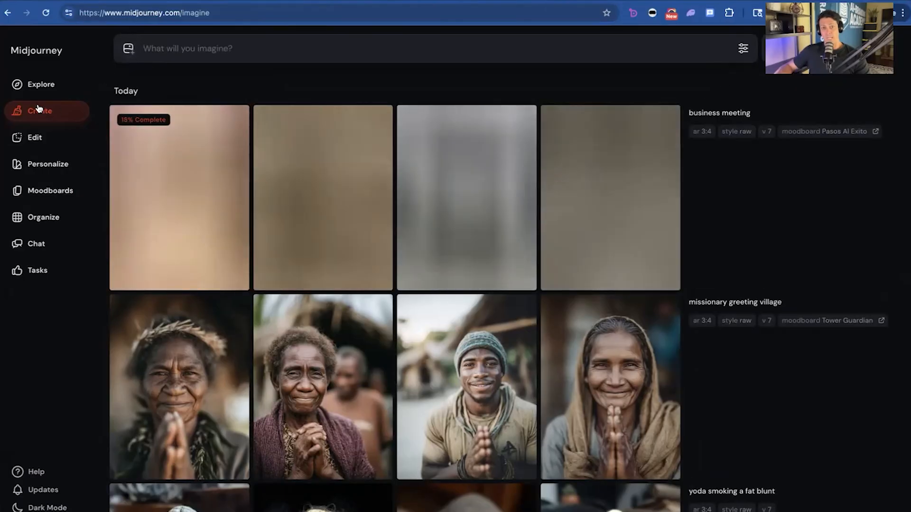
click(741, 50)
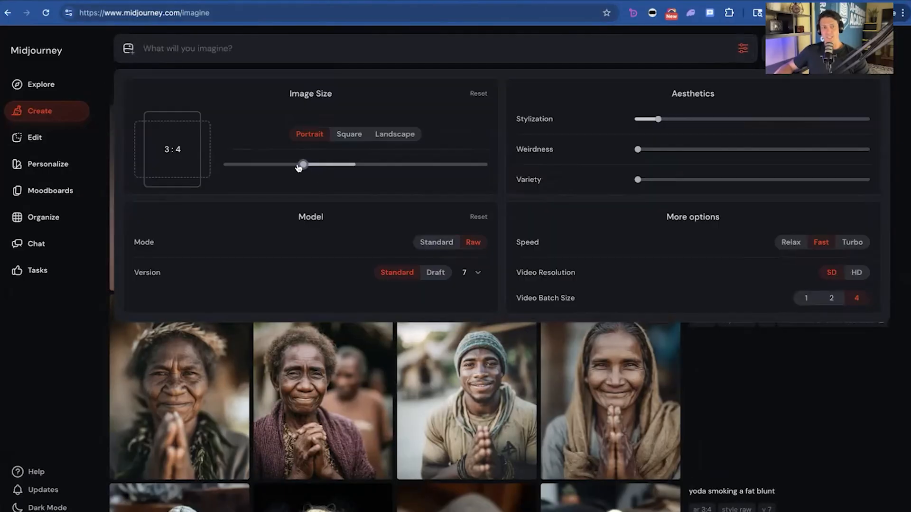
drag(304, 164, 461, 165)
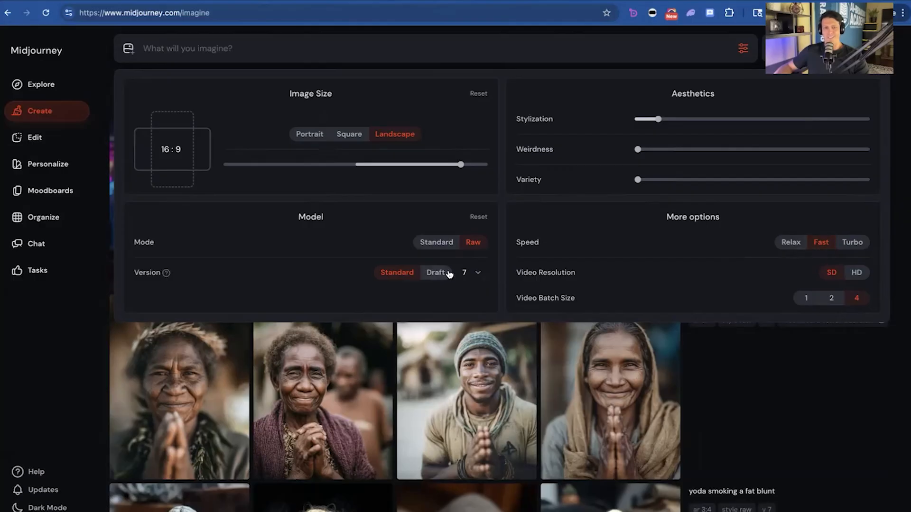
click(903, 132)
Step: Examine the generated business meeting images, enlarging the fourth and the third one in turn
mouse_move(328, 227)
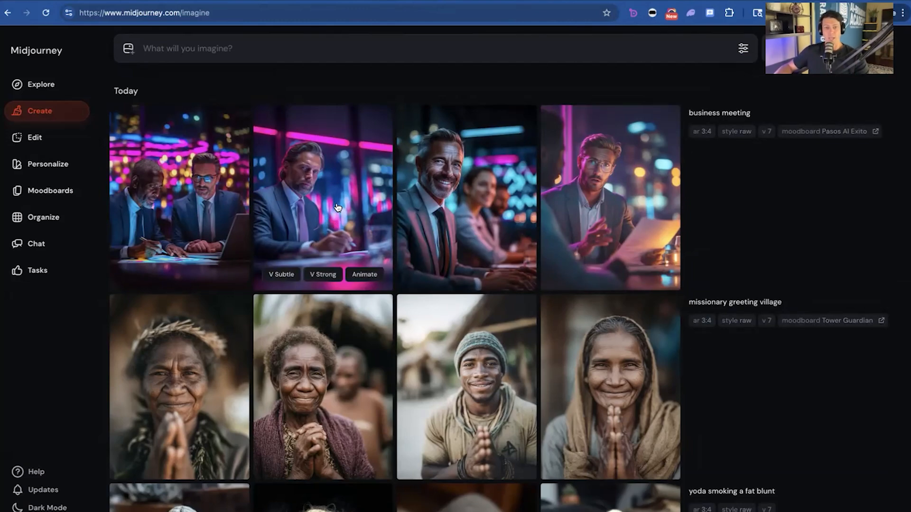
mouse_move(662, 180)
click(636, 169)
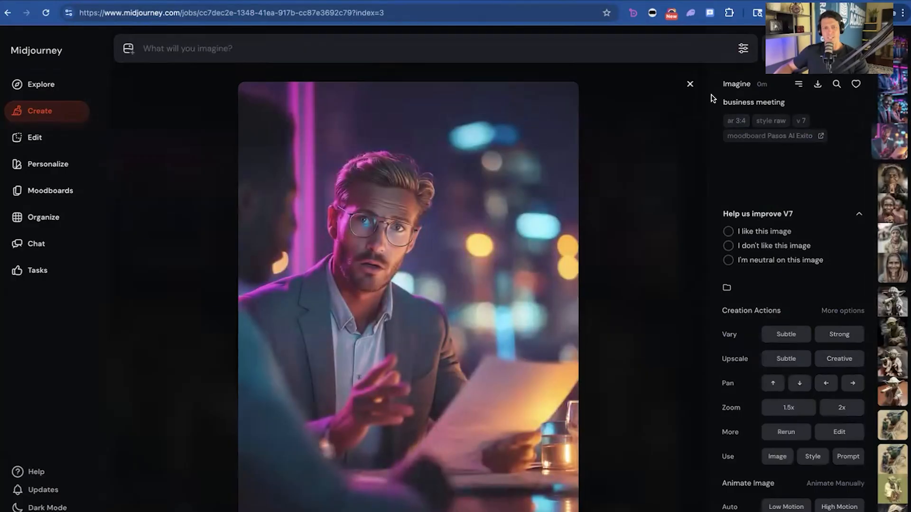
click(689, 84)
mouse_move(455, 178)
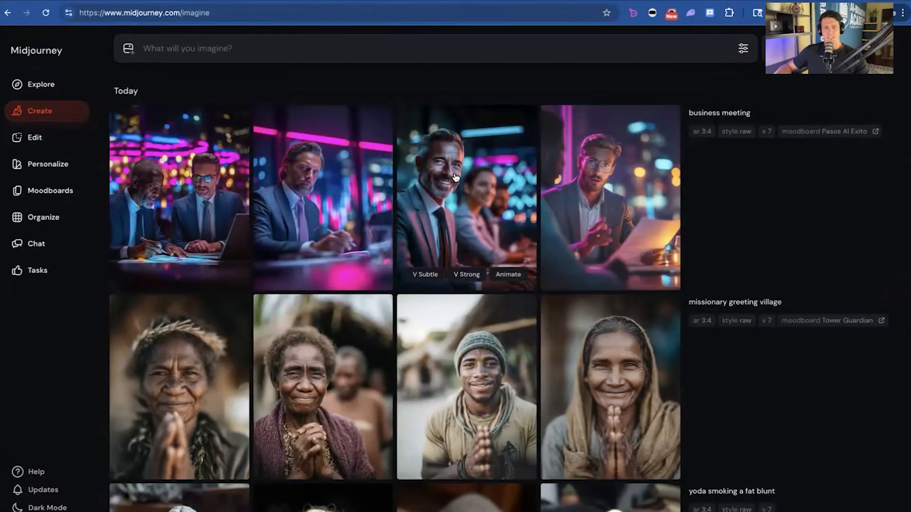
click(409, 263)
click(689, 84)
Step: Generate "female business owner meeting with client" using the second business meeting image, the man writing at the table, as a style reference
click(303, 184)
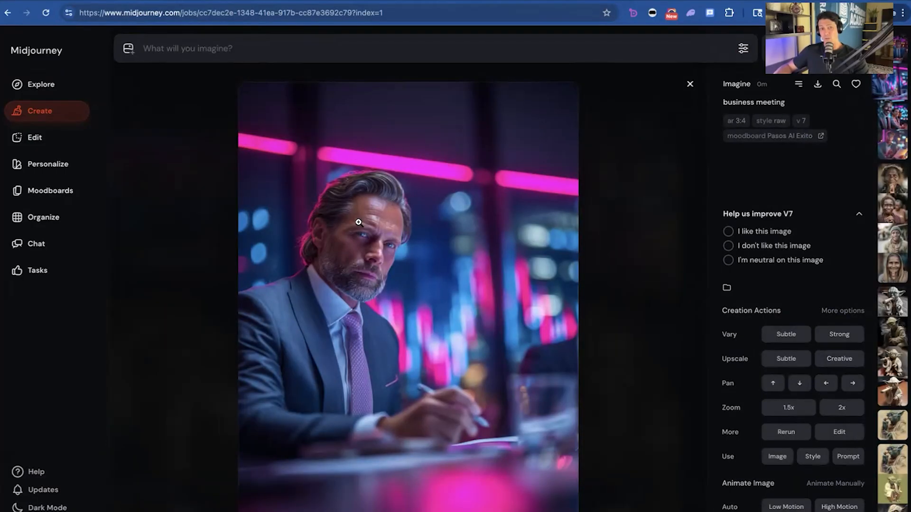
drag(357, 265, 496, 98)
click(202, 53)
text(female bus)
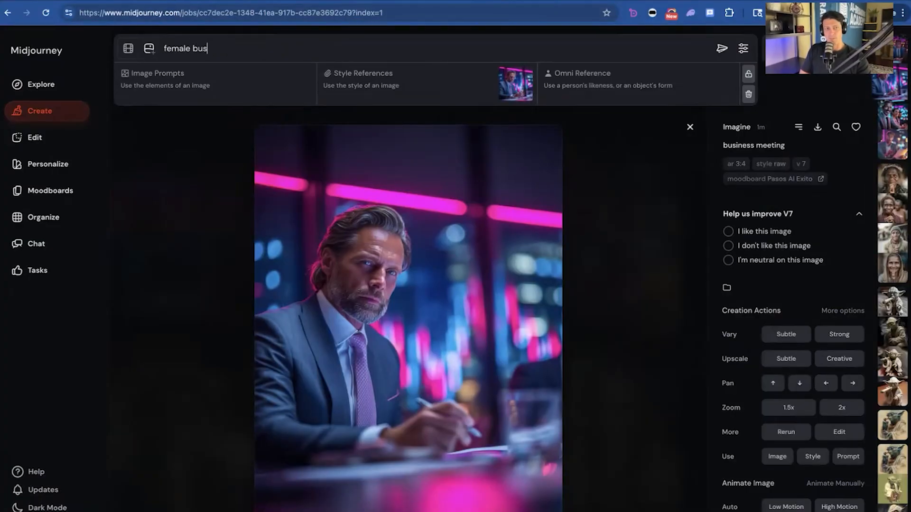
text(iness owner meeting w)
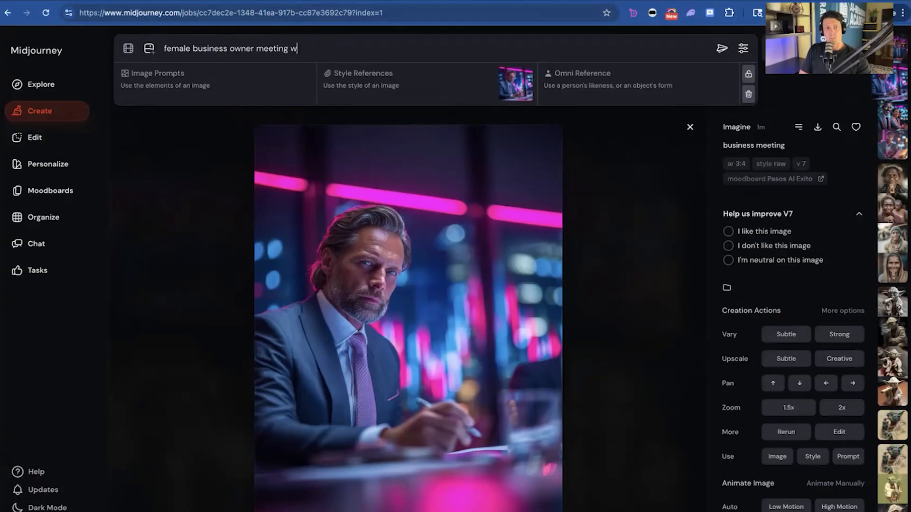
text(ith client)
key(Return)
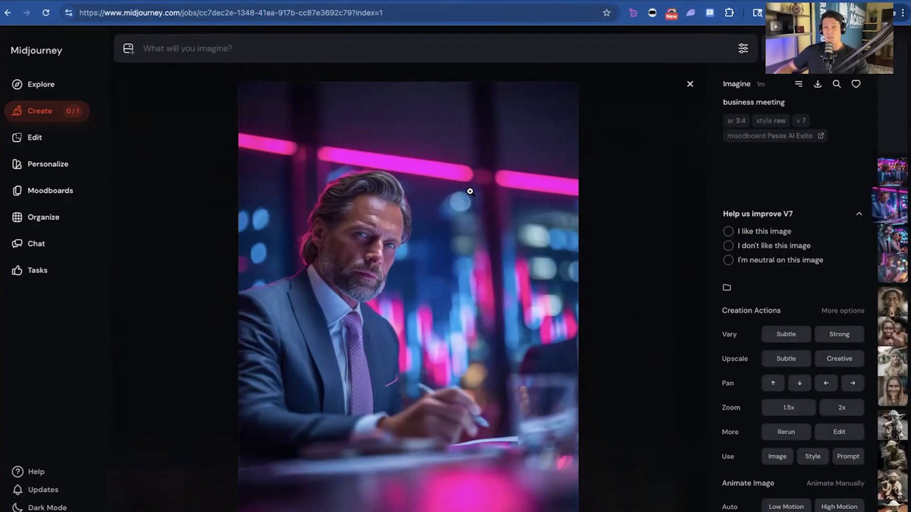
click(689, 85)
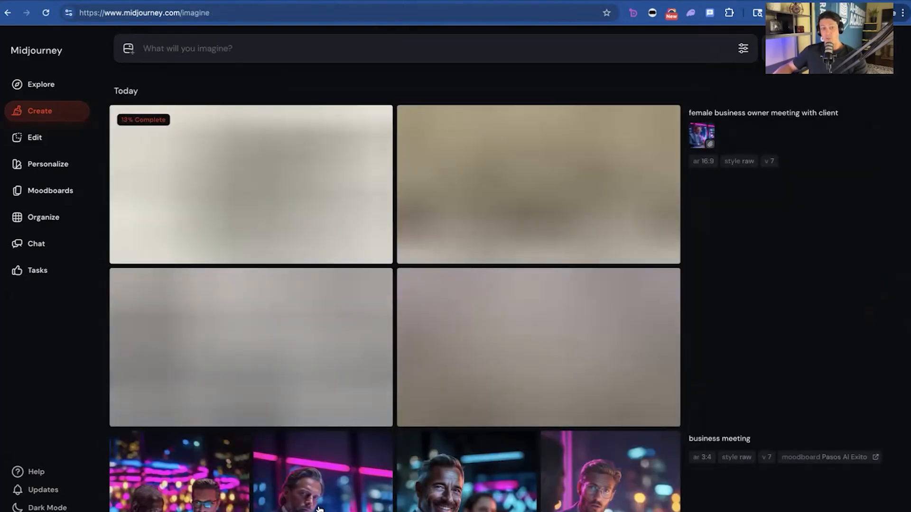
Step: Generate "business man walking across bridge in busy city" with the image of the man writing at the table as the Omni Reference
click(293, 488)
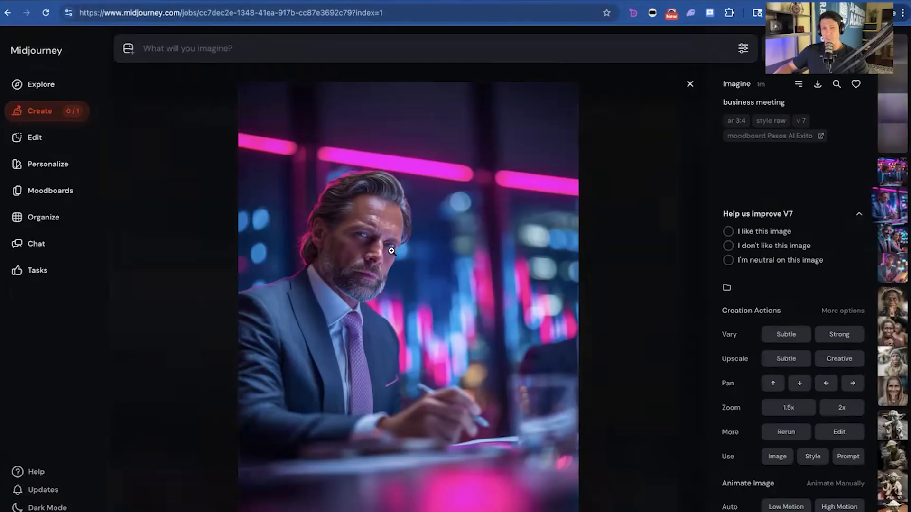
drag(349, 292, 703, 97)
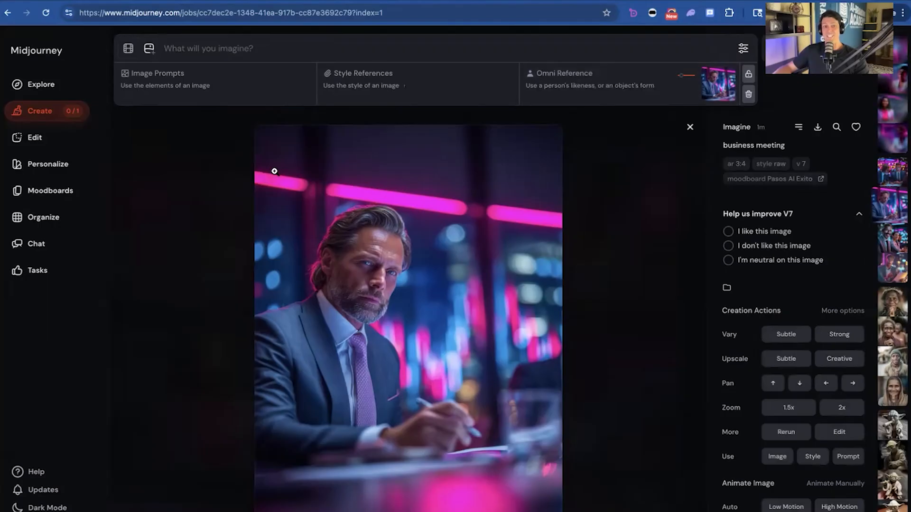
click(183, 50)
text(busins)
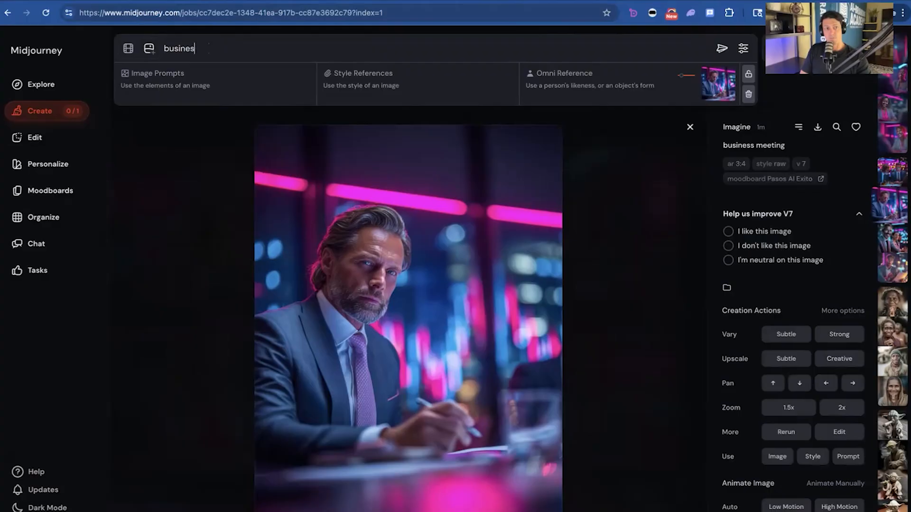
text(ss man walking across bridge in )
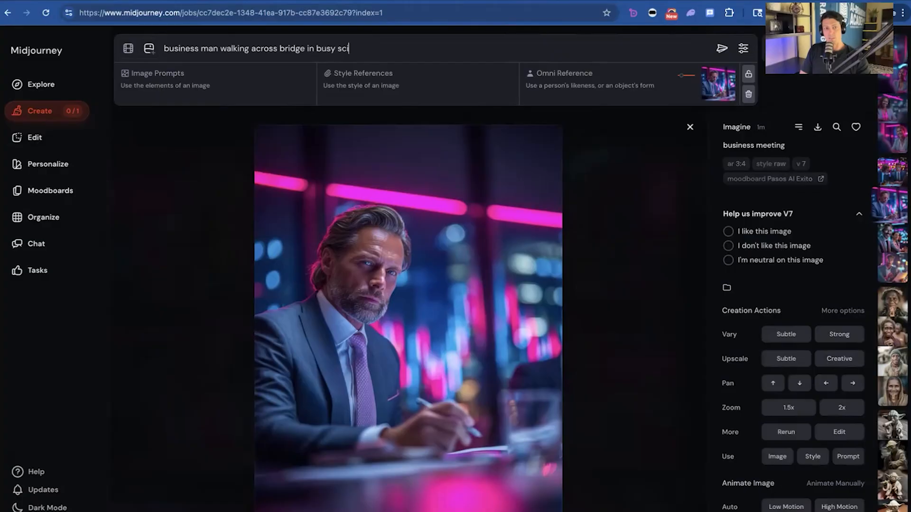
text(busy city)
key(Return)
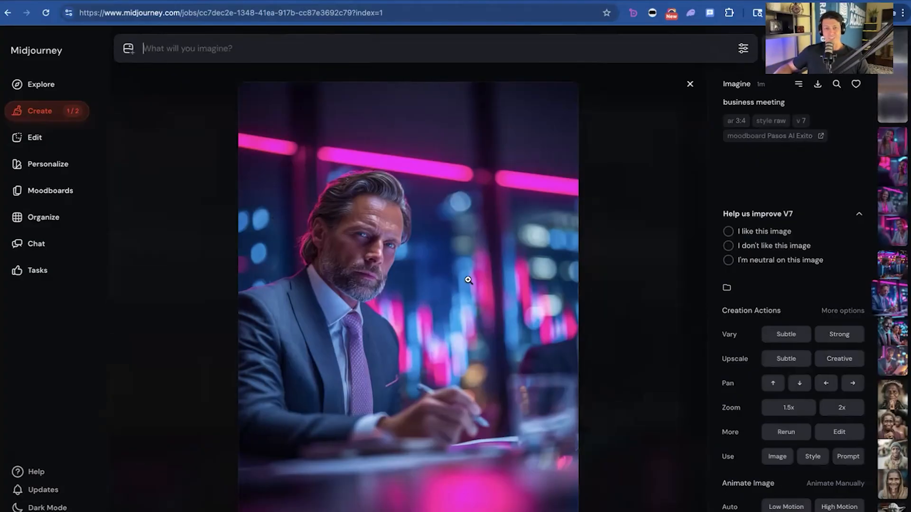
click(690, 85)
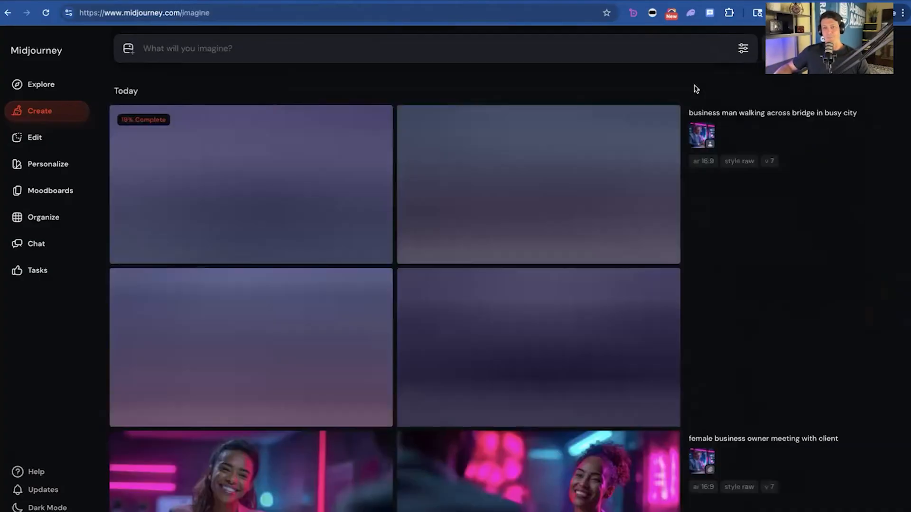
Step: Extend the first female business owner image, the woman in the pink blazer, by panning it to the right
scroll(552, 204, down, 5)
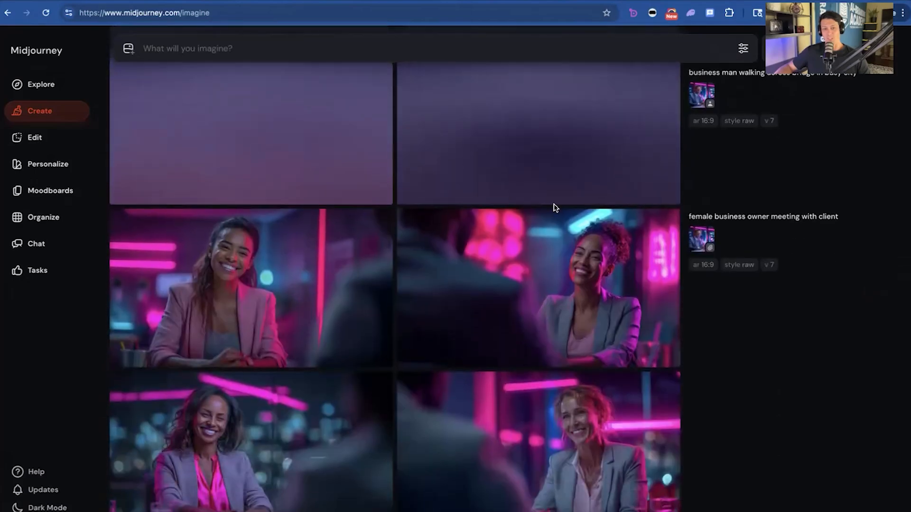
scroll(556, 216, down, 3)
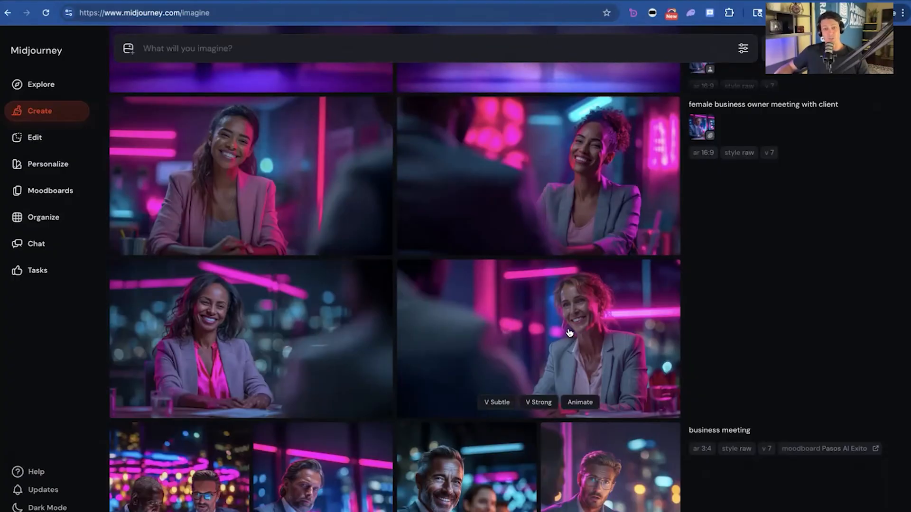
click(259, 198)
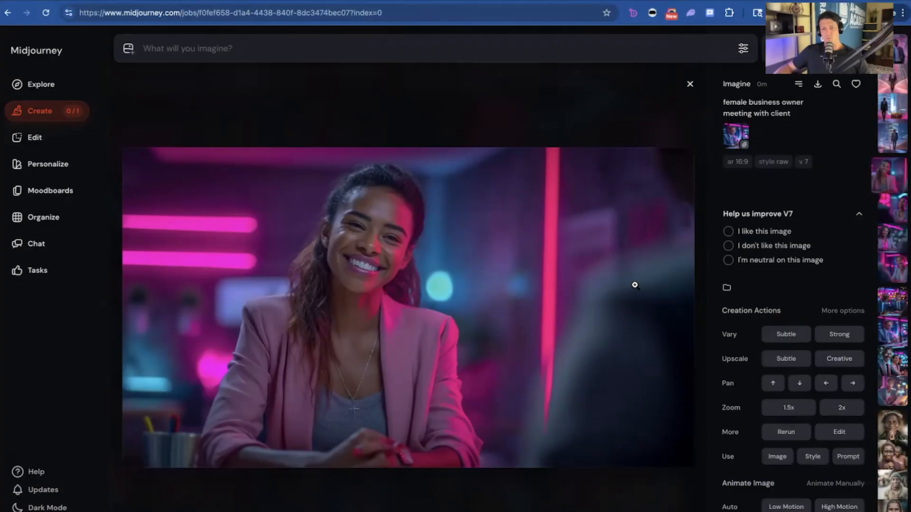
click(852, 385)
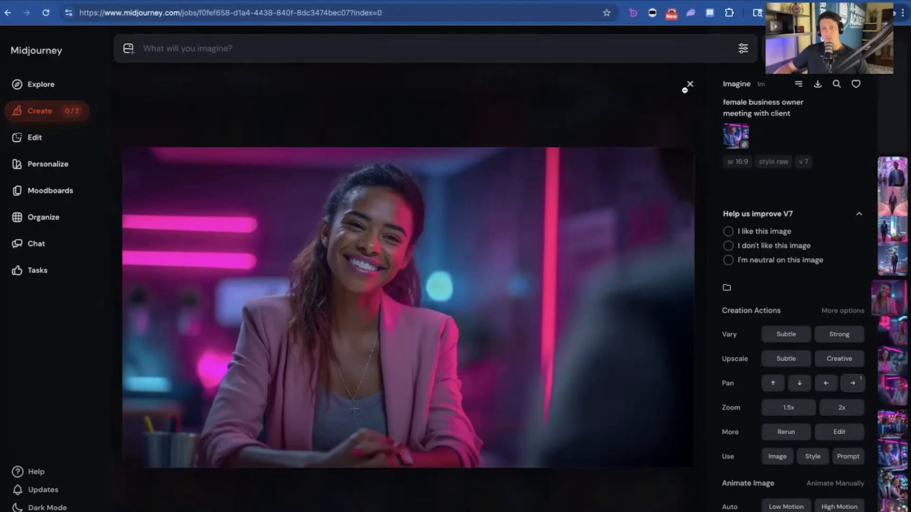
Step: Compare the generated images of the man on the bridge with the business meeting image used as their Omni Reference
click(688, 87)
scroll(528, 305, up, 5)
scroll(488, 358, up, 5)
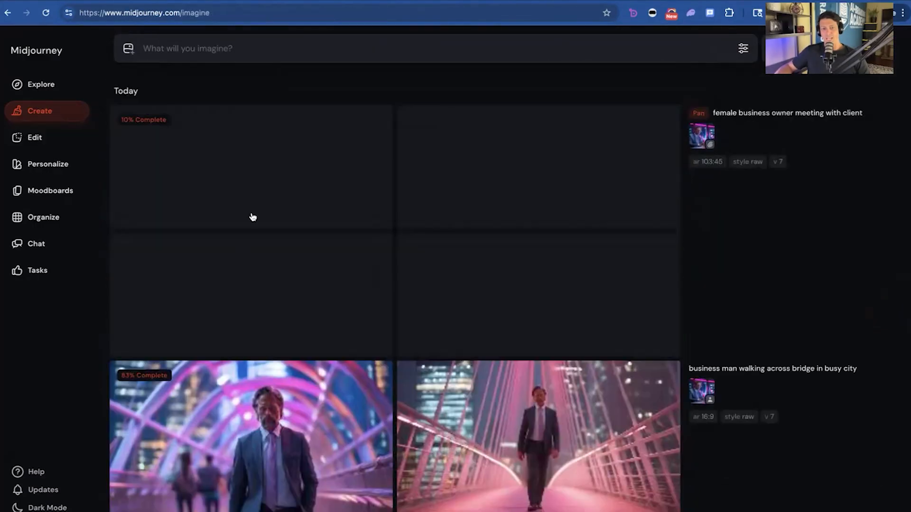
scroll(640, 403, down, 4)
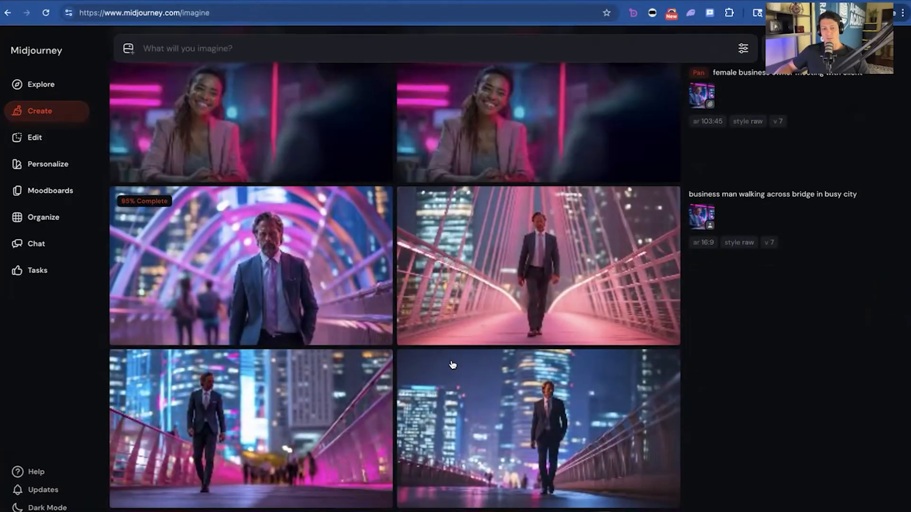
click(697, 218)
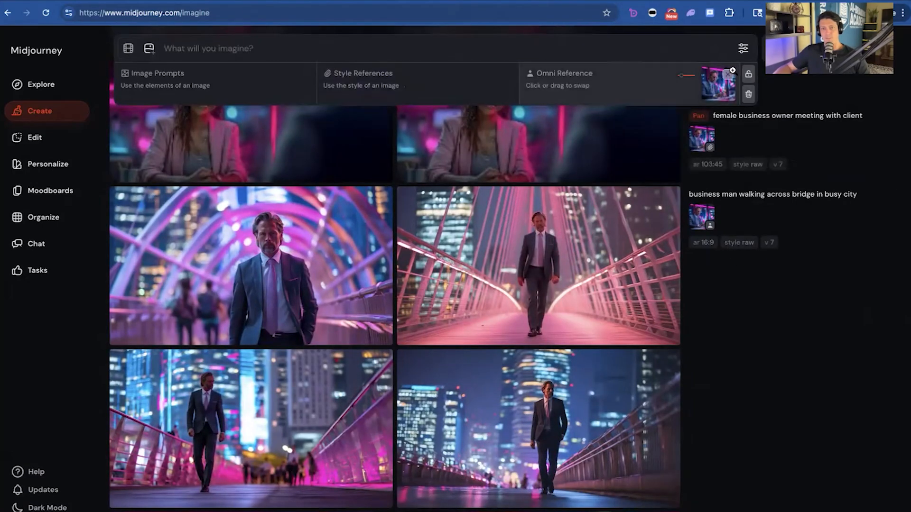
scroll(491, 375, down, 2)
scroll(491, 374, down, 8)
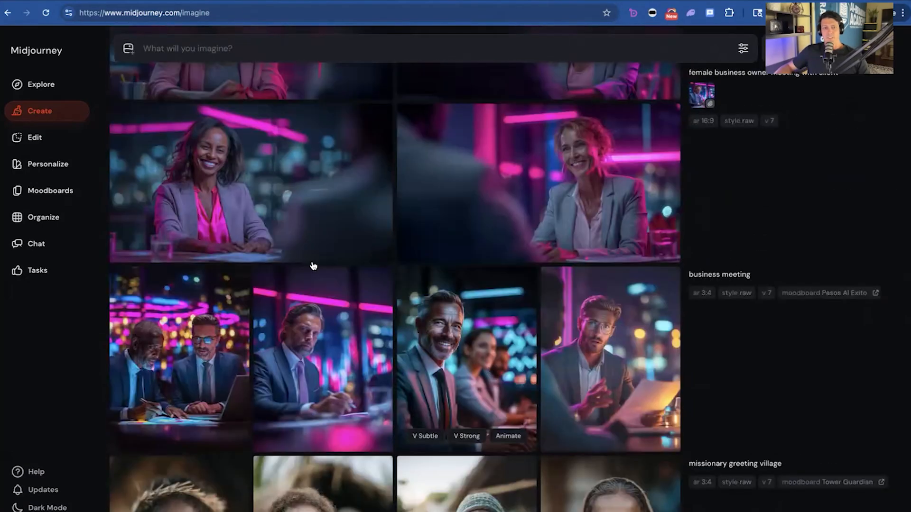
scroll(332, 265, down, 2)
click(627, 273)
key(Escape)
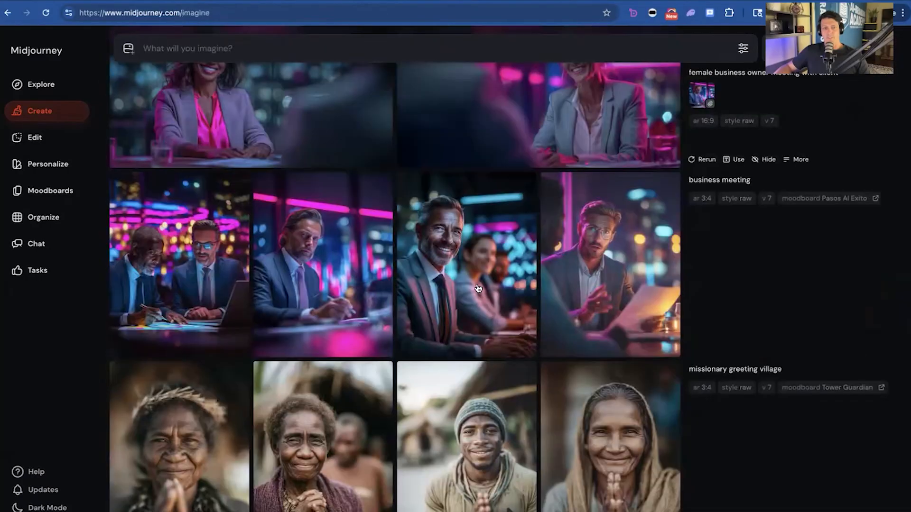
scroll(477, 291, up, 6)
scroll(561, 311, up, 7)
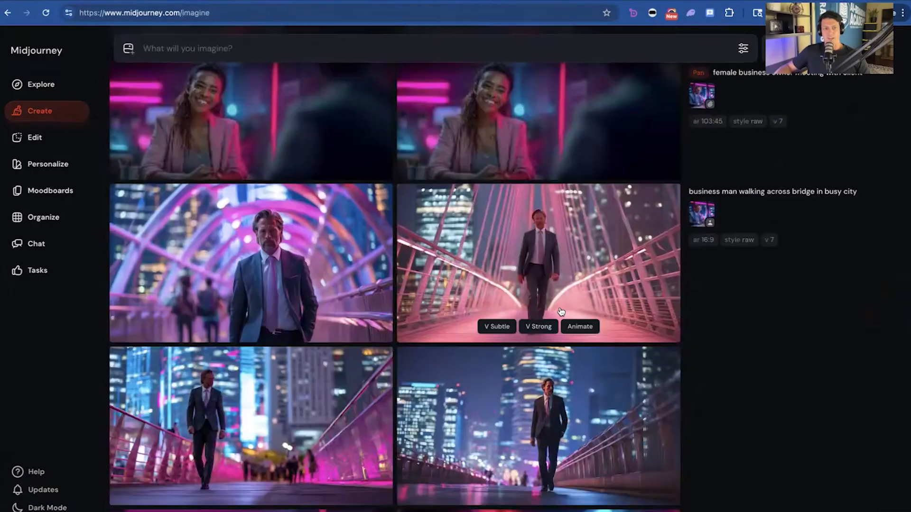
Step: Enlarge the first and the fourth image of the business man on the bridge in turn
click(309, 280)
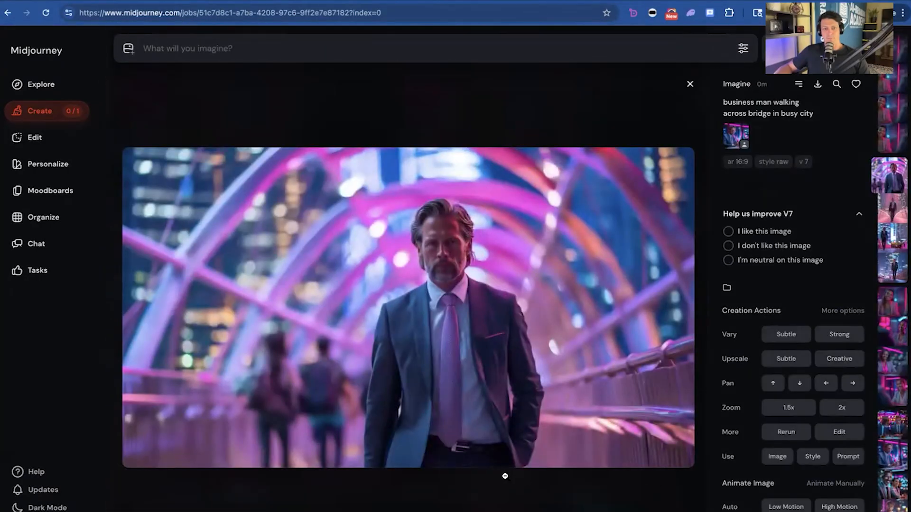
click(690, 84)
mouse_move(538, 330)
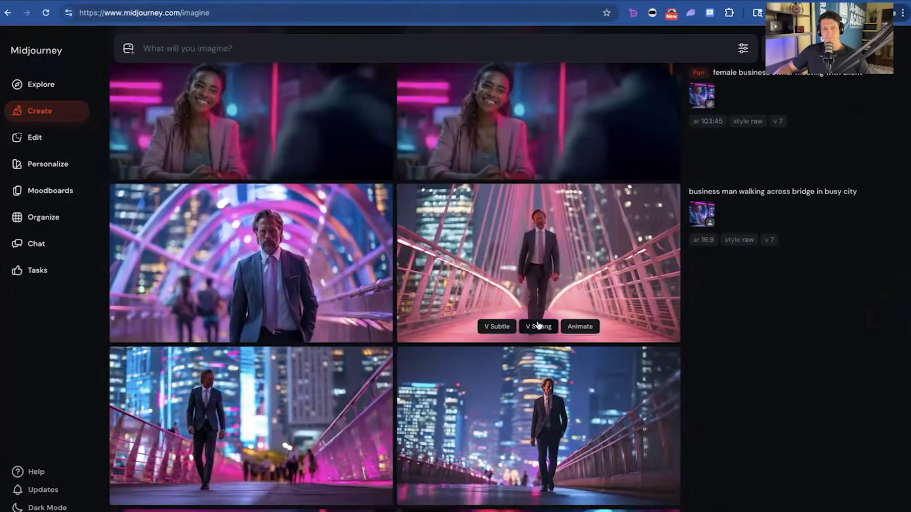
click(524, 409)
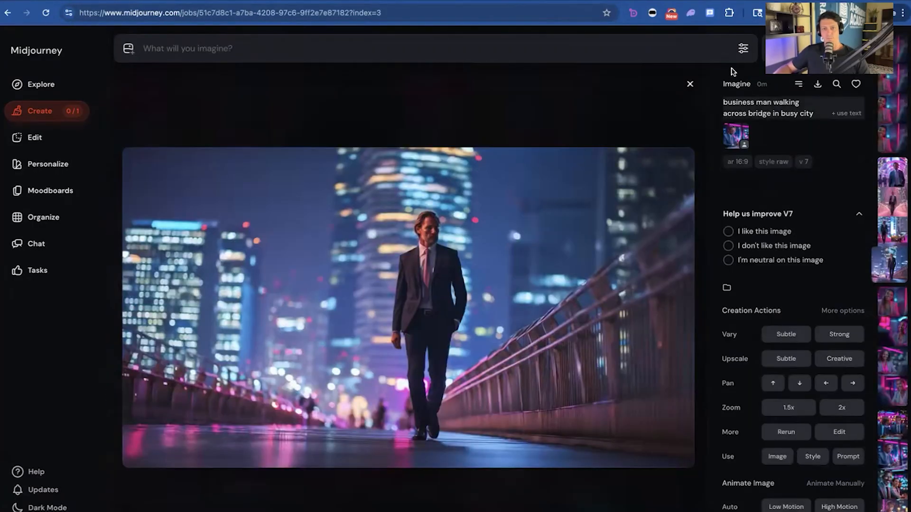
click(690, 84)
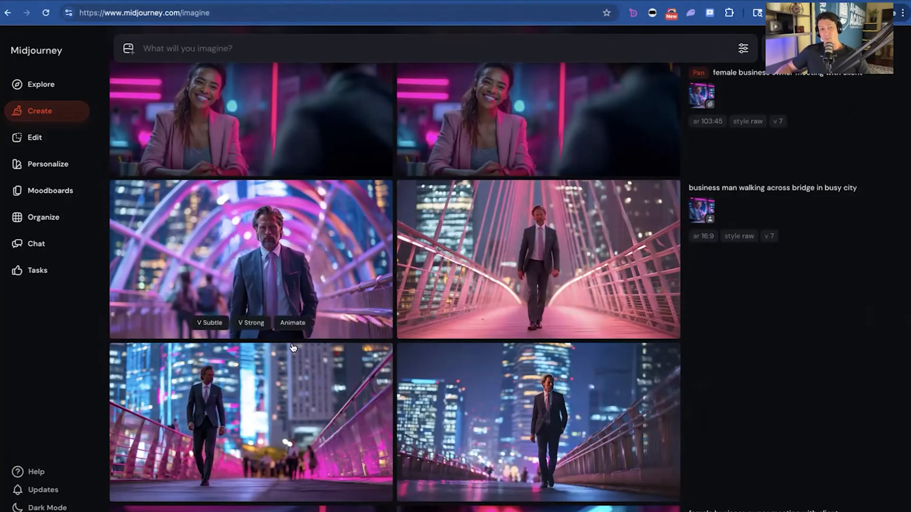
Step: Enlarge the first and the second panned image of the woman in the pink blazer in turn
scroll(544, 298, up, 4)
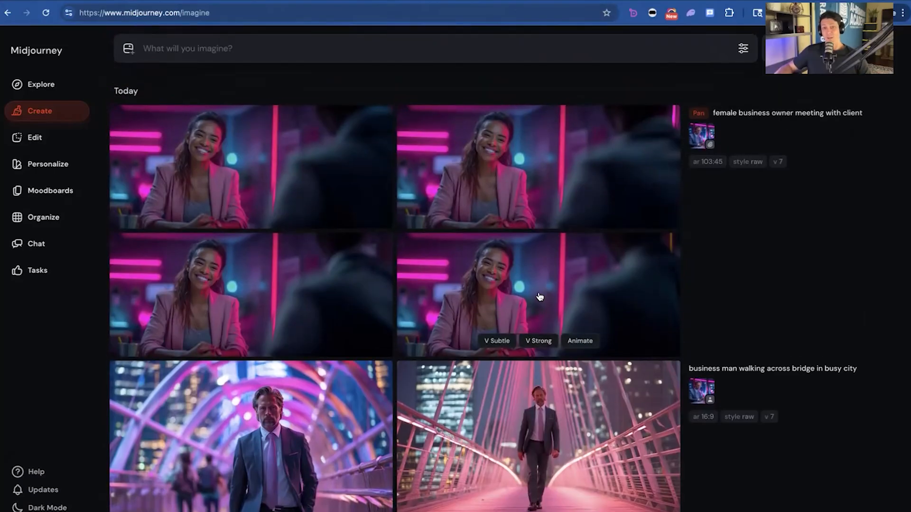
click(260, 170)
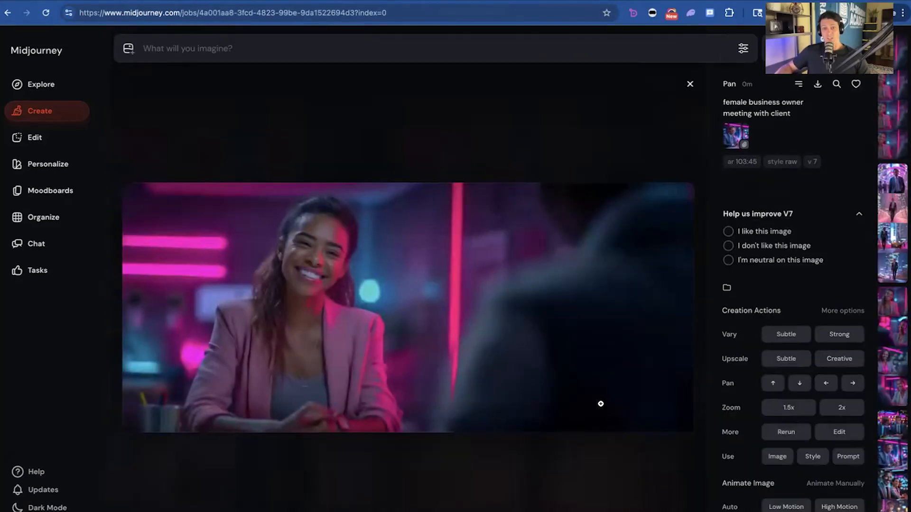
click(690, 83)
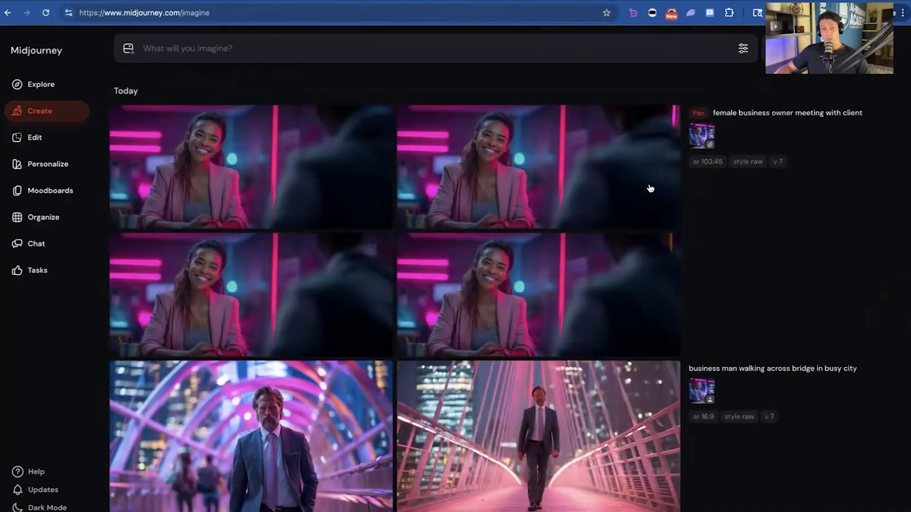
click(502, 173)
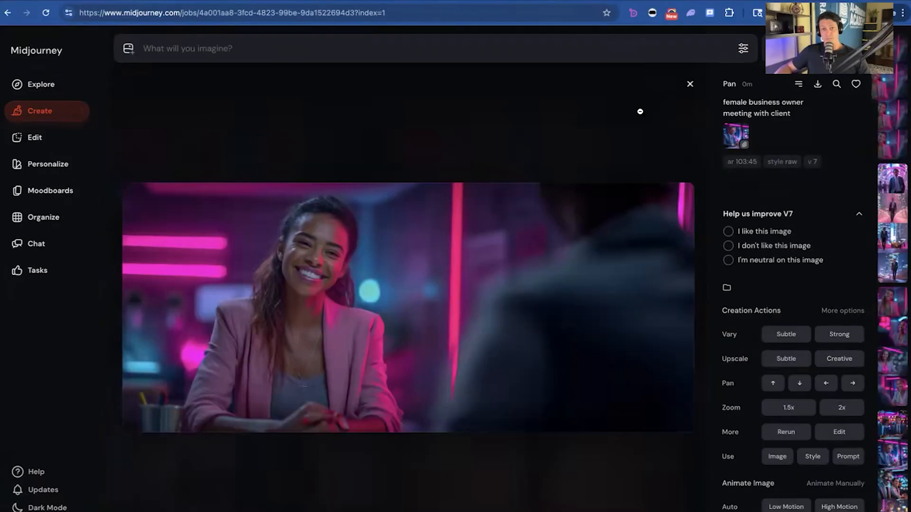
click(689, 84)
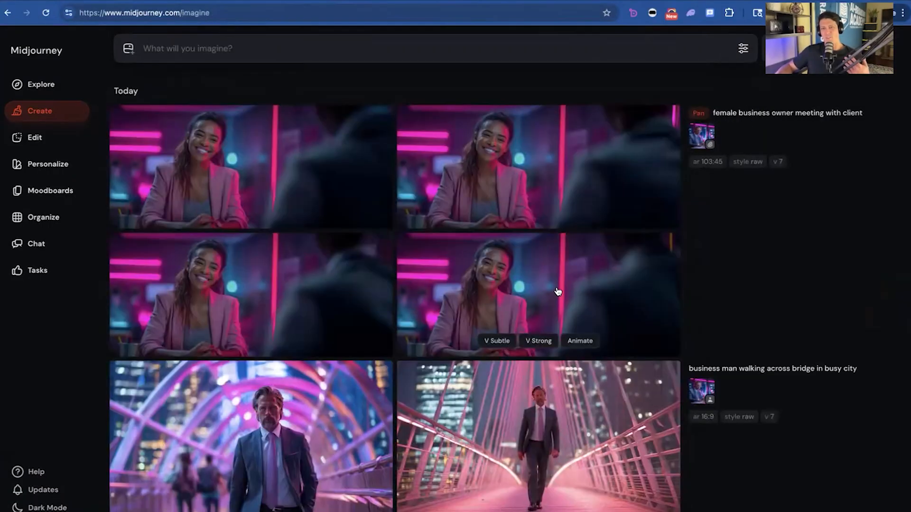
Step: Zoom out the first panned image of the woman in the pink blazer by 2x
click(269, 178)
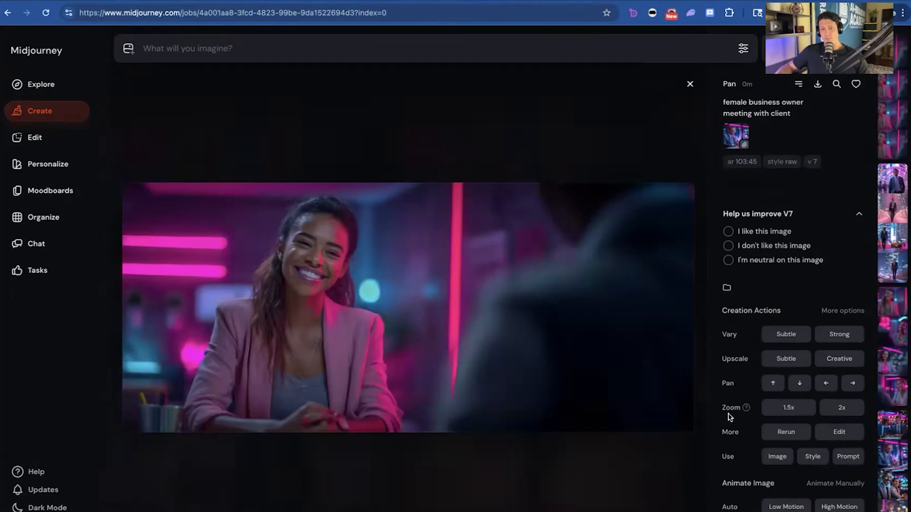
click(842, 409)
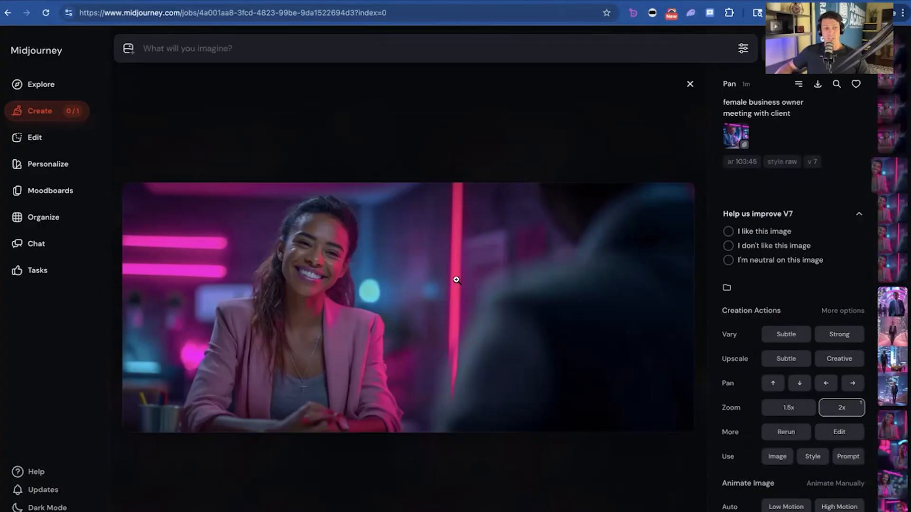
Step: Examine the image editor's options for editing an uploaded image or one from a URL, cancelling both dialogs
click(44, 138)
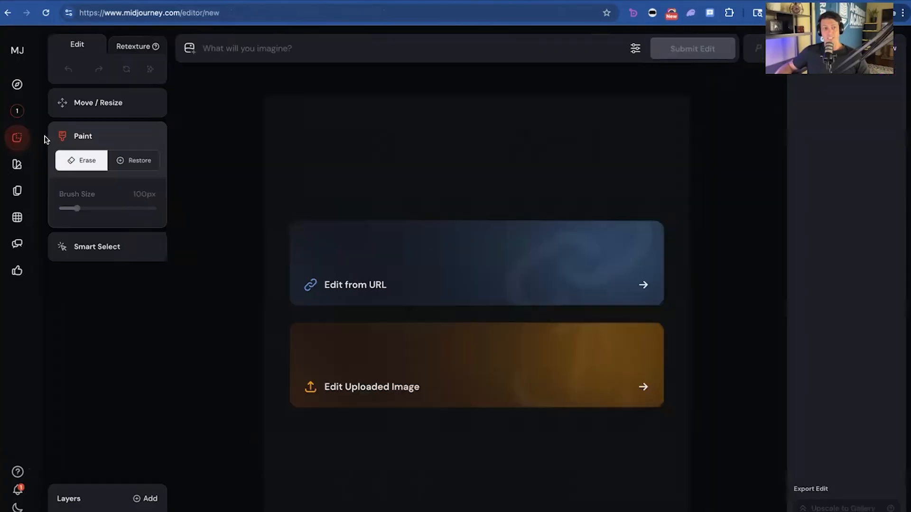
click(8, 13)
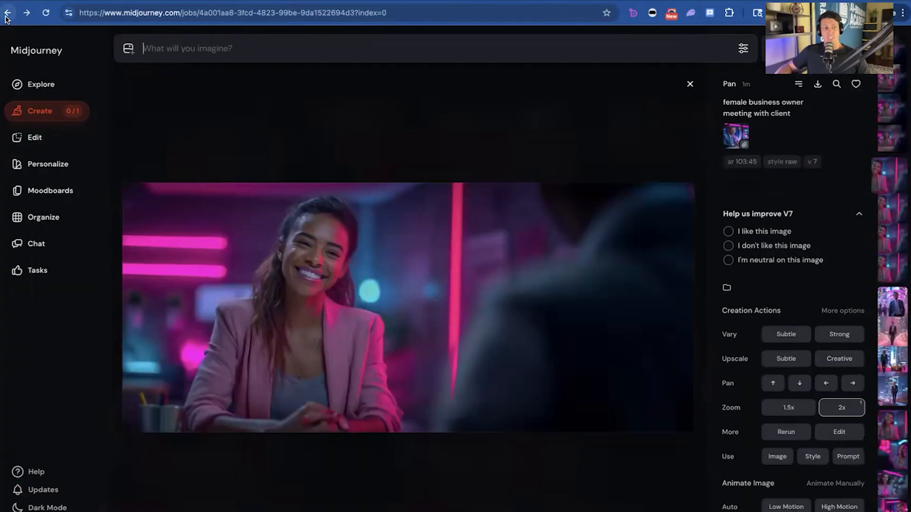
drag(205, 276, 34, 142)
click(34, 142)
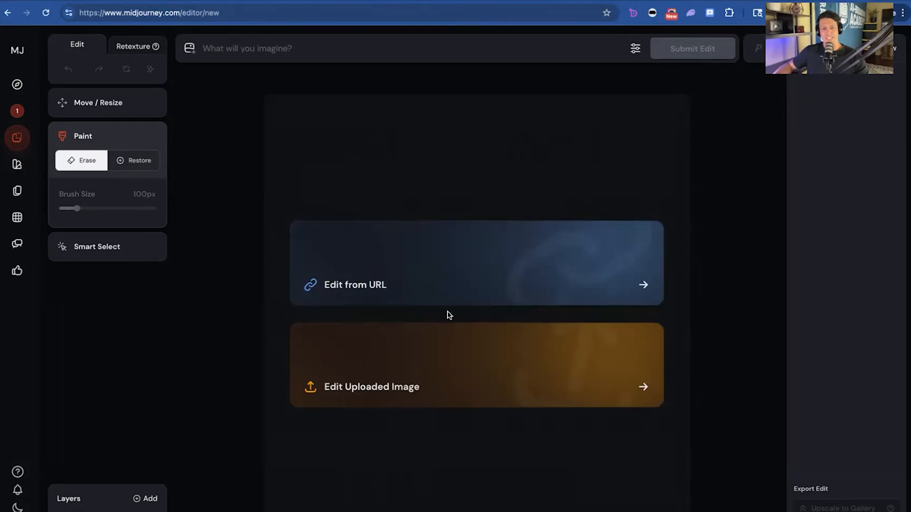
click(390, 354)
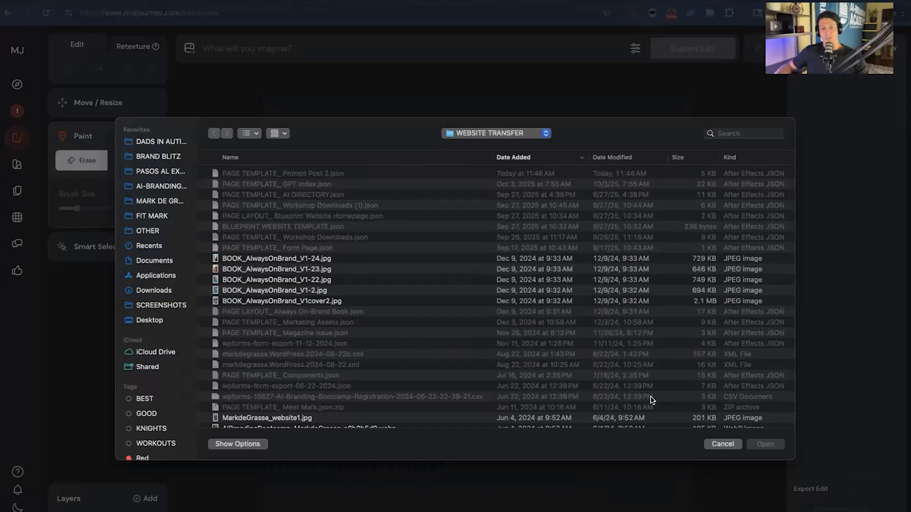
click(723, 444)
click(380, 279)
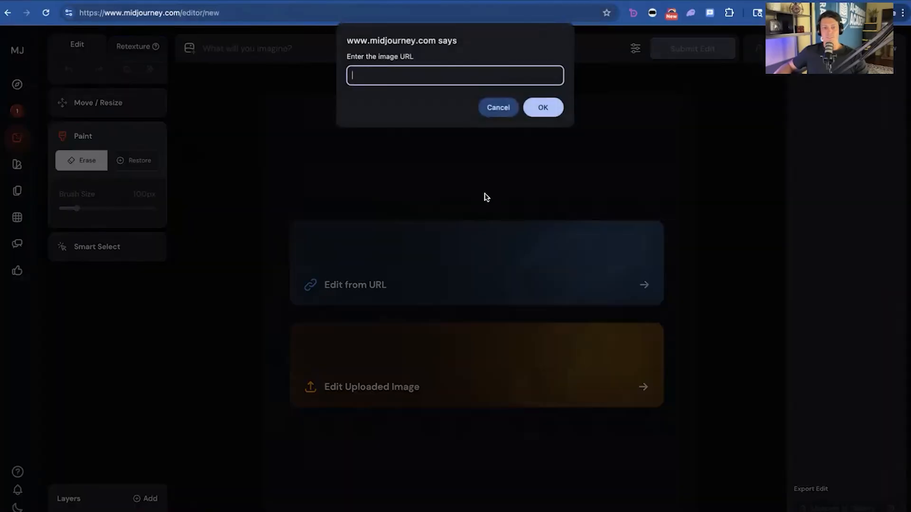
click(490, 112)
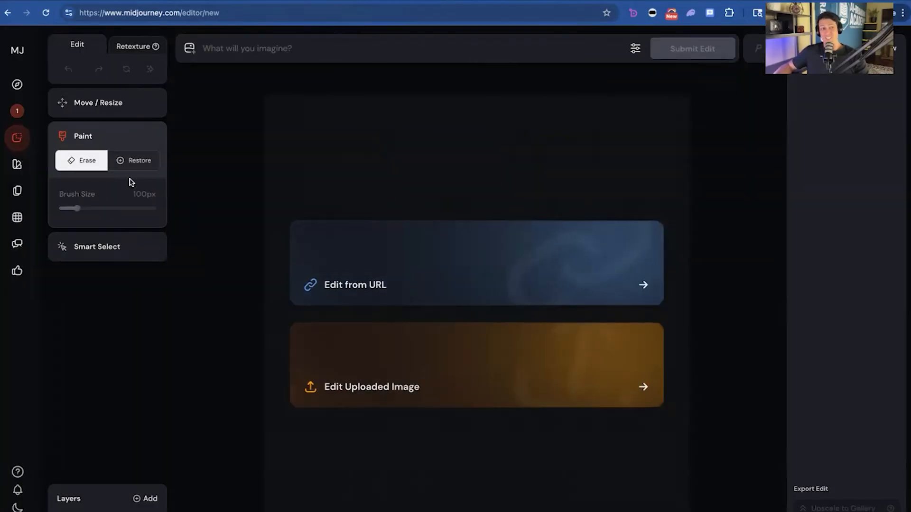
Step: Return to the created images and enlarge the first zoomed-out image of the woman meeting her client
click(11, 115)
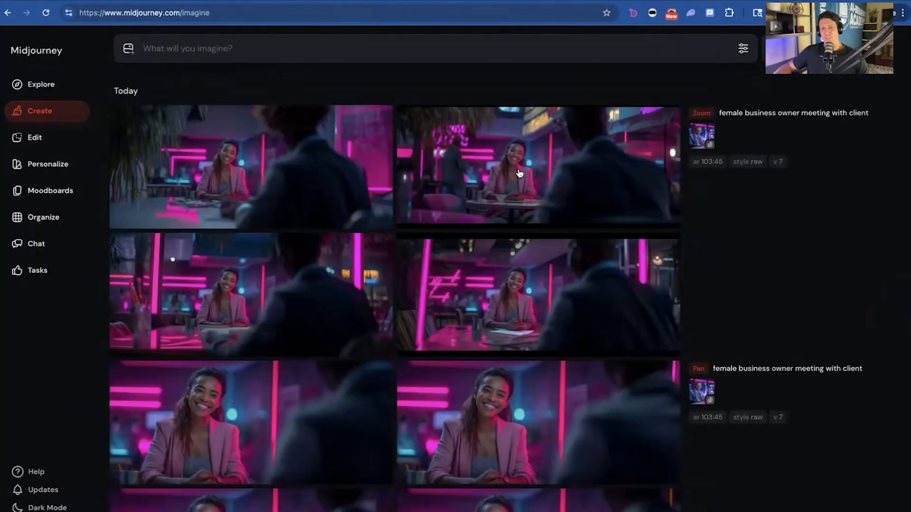
click(307, 168)
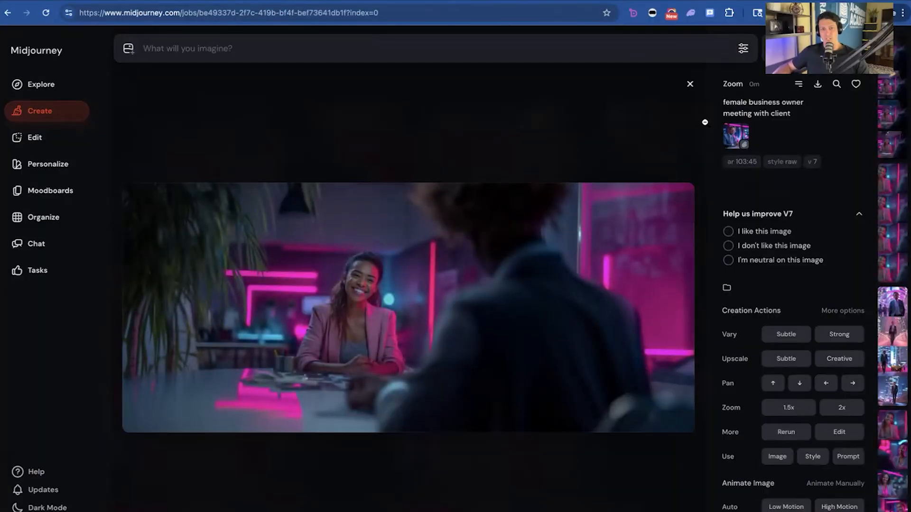
click(690, 84)
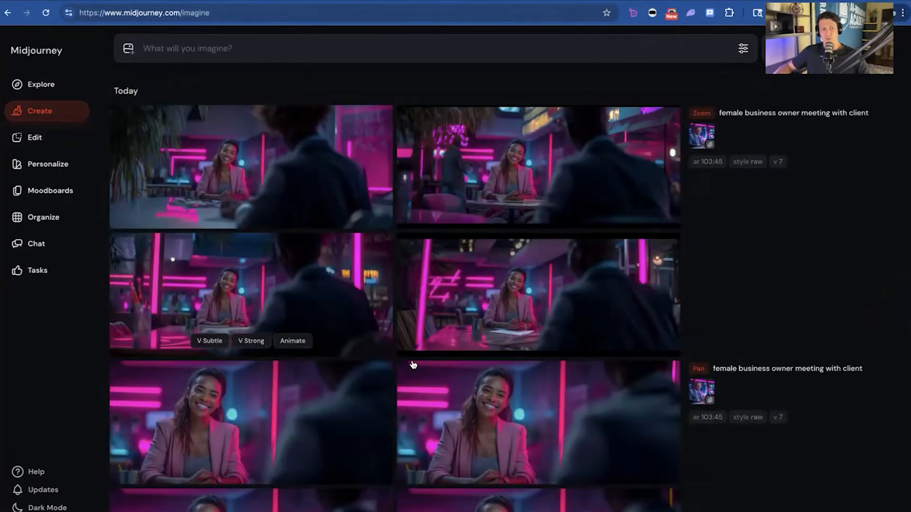
Step: Look through the older creations, past the business meeting images to the "yoda smoking a cigar" images
scroll(413, 364, down, 4)
scroll(409, 388, down, 10)
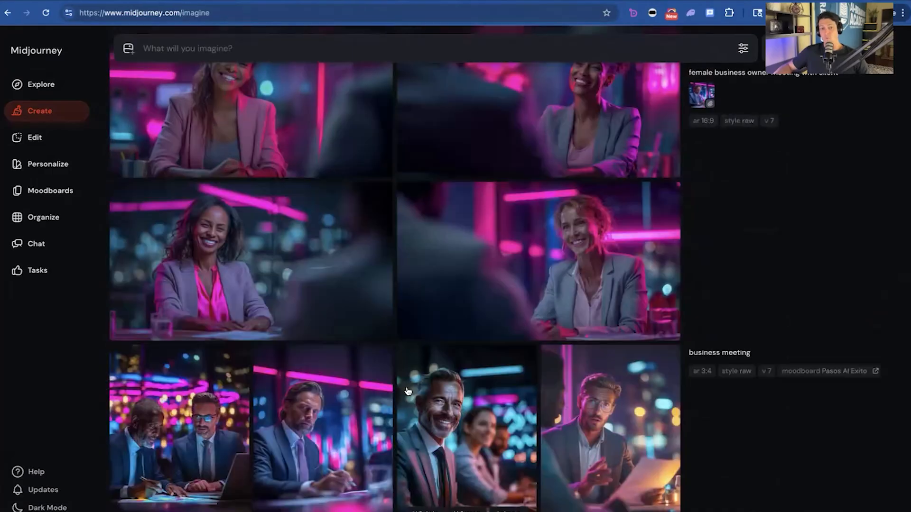
scroll(407, 391, down, 15)
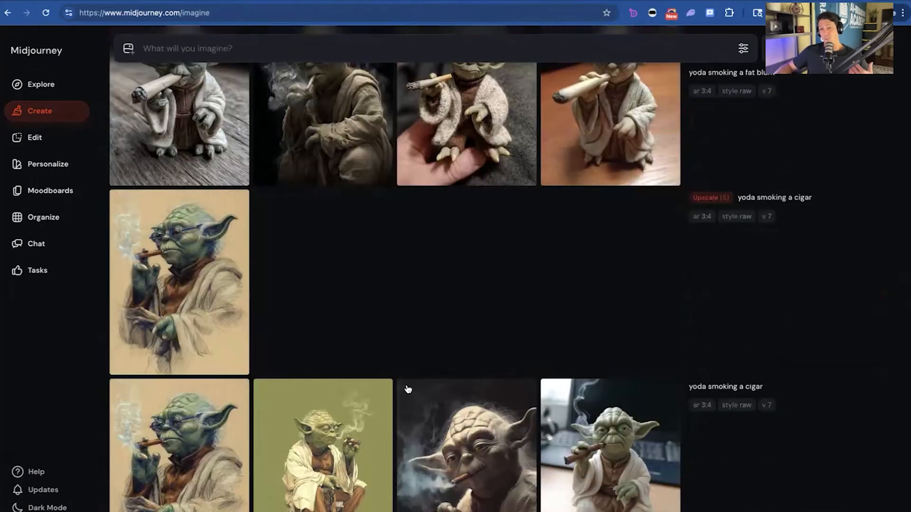
scroll(411, 388, down, 2)
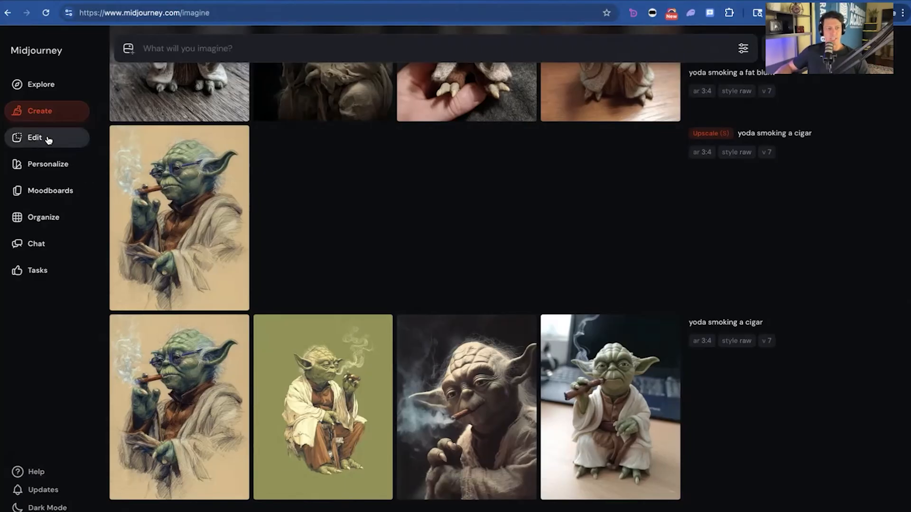
Step: Browse the Top Day images in the Explore gallery for style inspiration
click(41, 86)
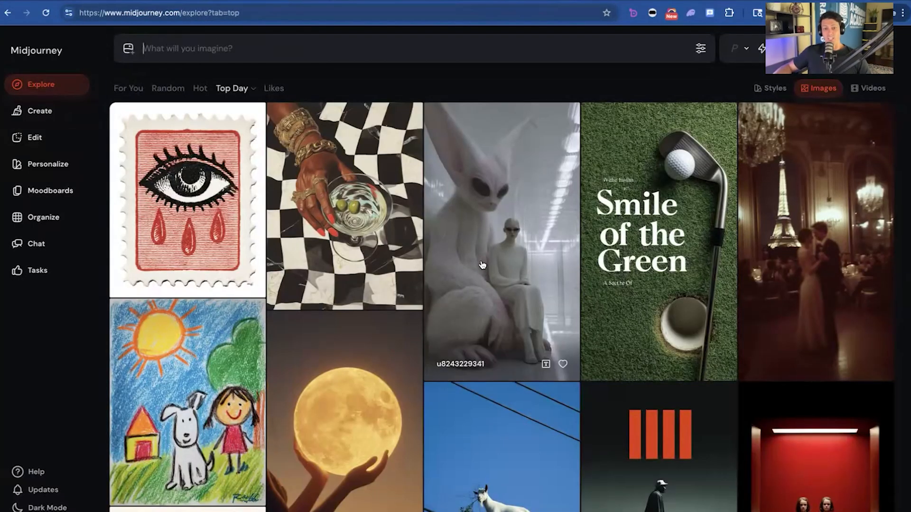
scroll(483, 264, down, 15)
scroll(481, 265, down, 10)
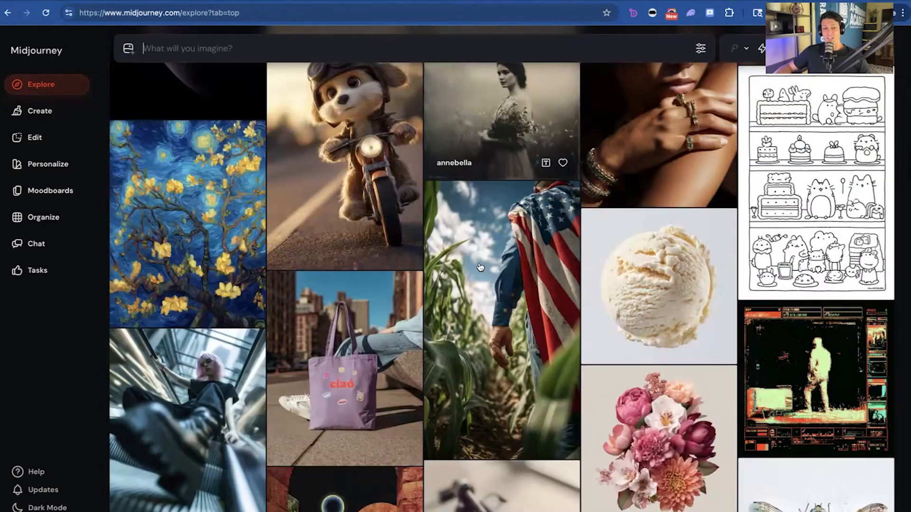
scroll(481, 267, down, 10)
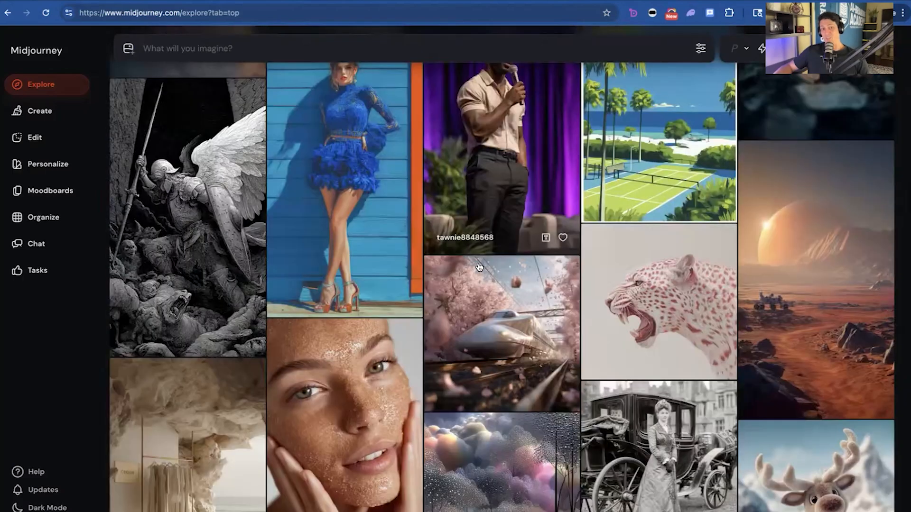
scroll(479, 267, up, 2)
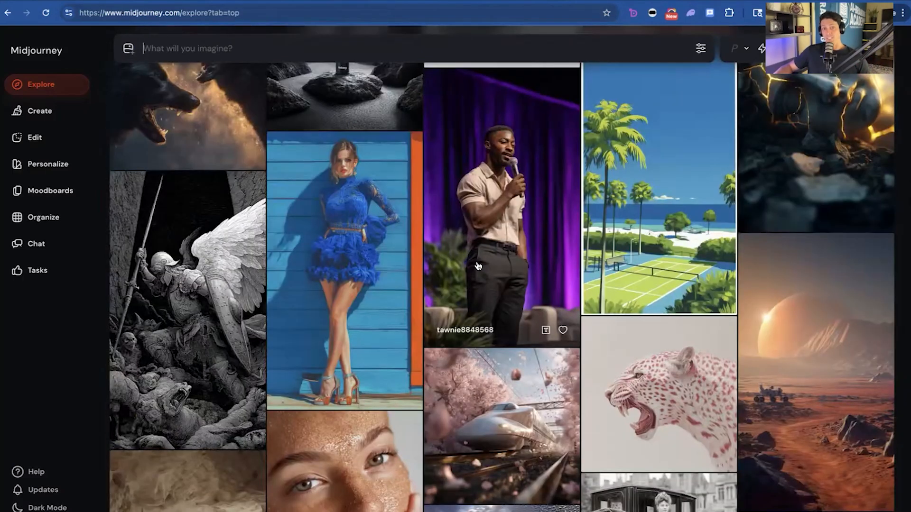
scroll(476, 265, down, 4)
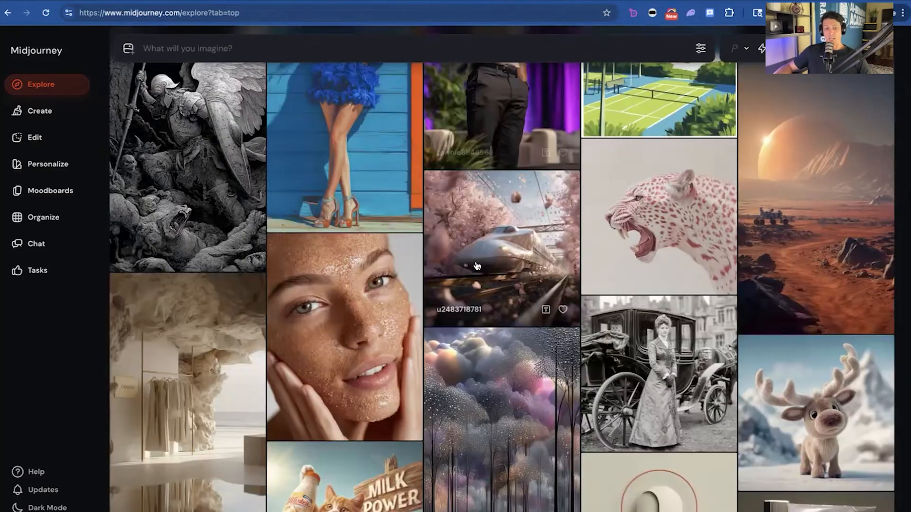
scroll(477, 265, down, 10)
scroll(476, 266, down, 10)
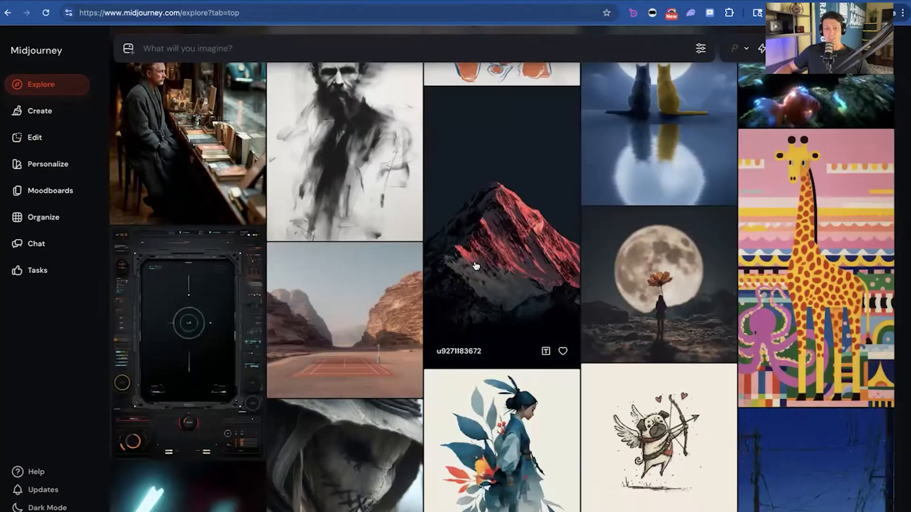
Step: Browse further down the Top images in the Explore gallery for different visual styles
scroll(476, 266, down, 7)
scroll(476, 266, down, 8)
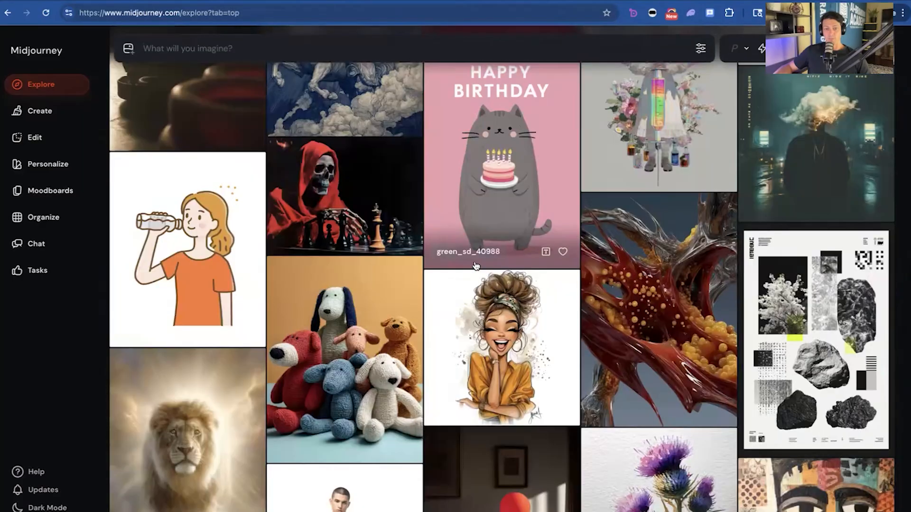
scroll(476, 267, down, 10)
scroll(475, 263, down, 4)
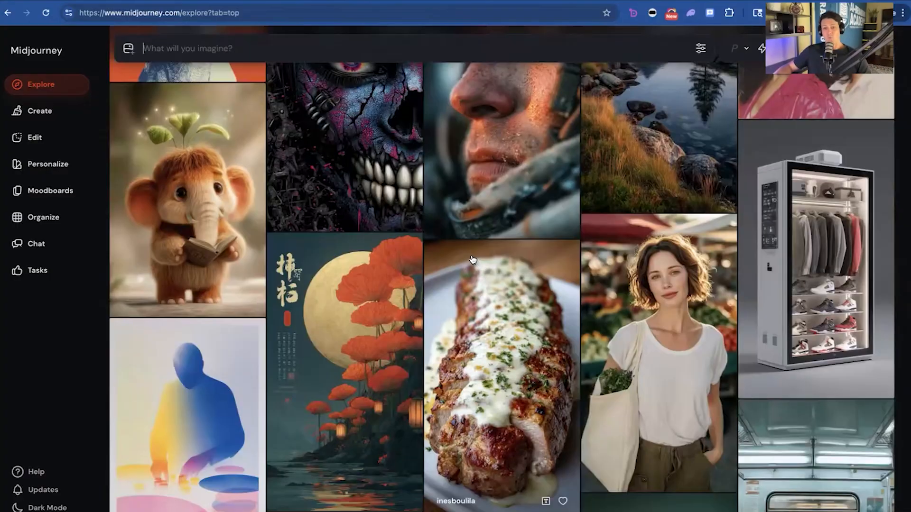
scroll(473, 259, down, 8)
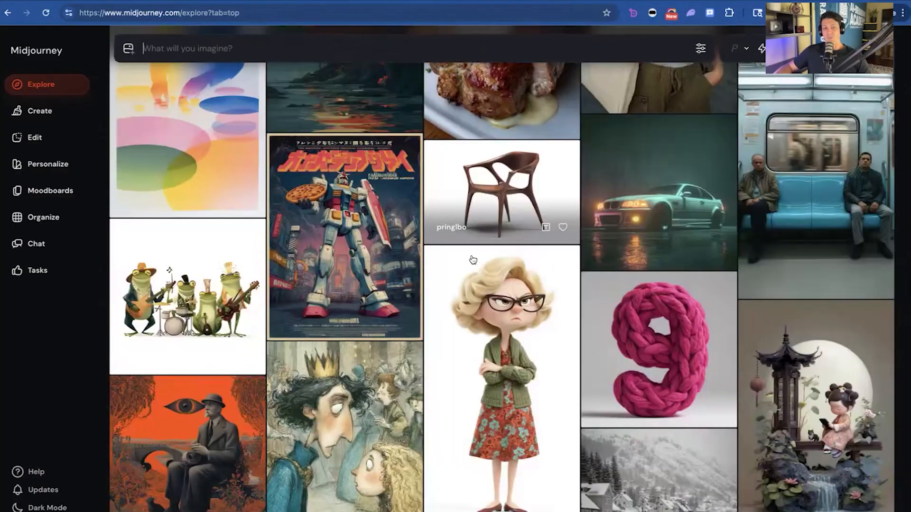
scroll(472, 259, down, 5)
scroll(473, 259, up, 4)
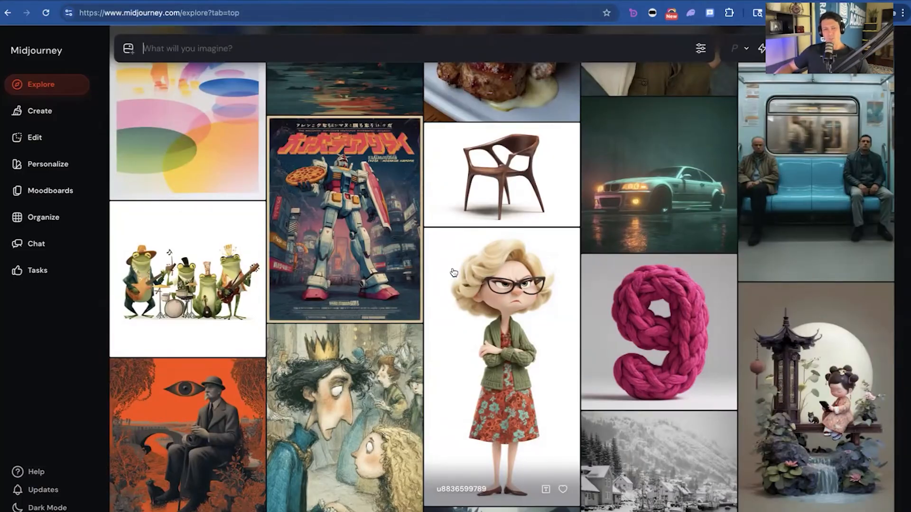
scroll(455, 271, up, 3)
scroll(451, 268, up, 3)
scroll(450, 268, down, 8)
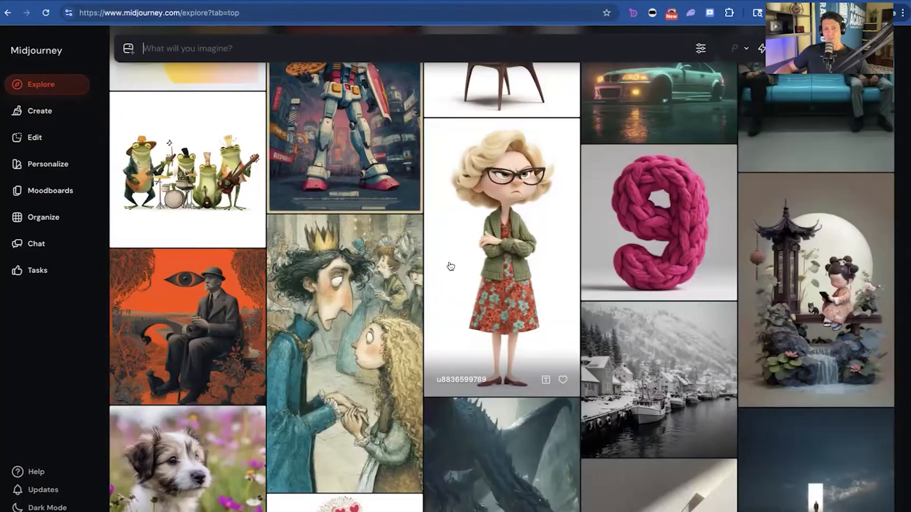
scroll(451, 267, down, 8)
scroll(451, 266, down, 2)
scroll(450, 267, down, 6)
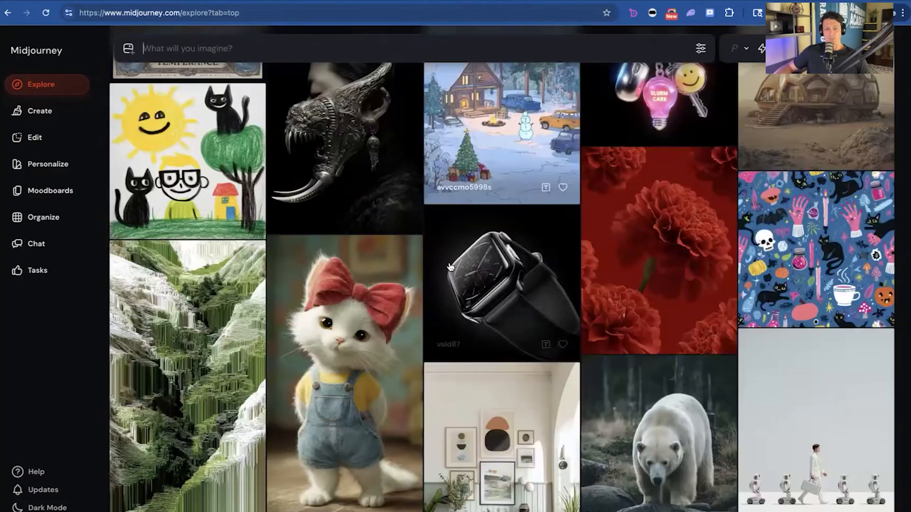
scroll(450, 266, down, 10)
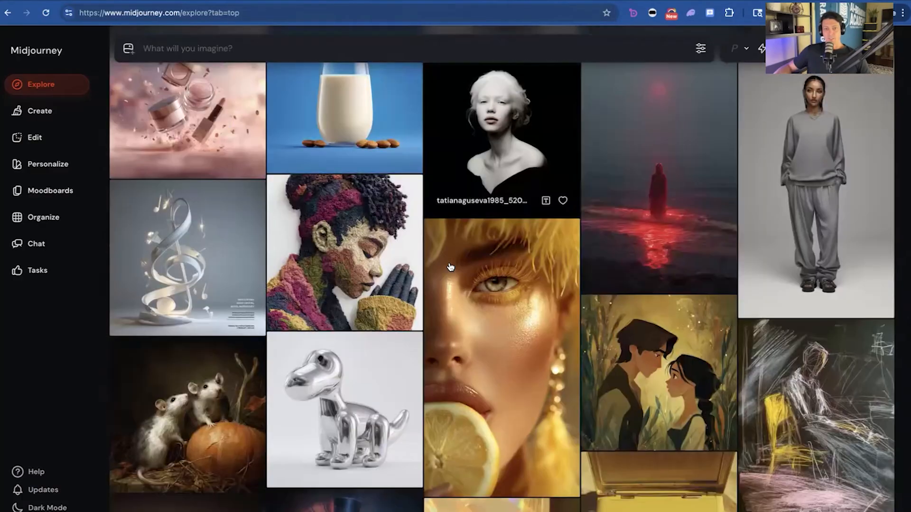
scroll(451, 266, down, 10)
scroll(450, 267, down, 10)
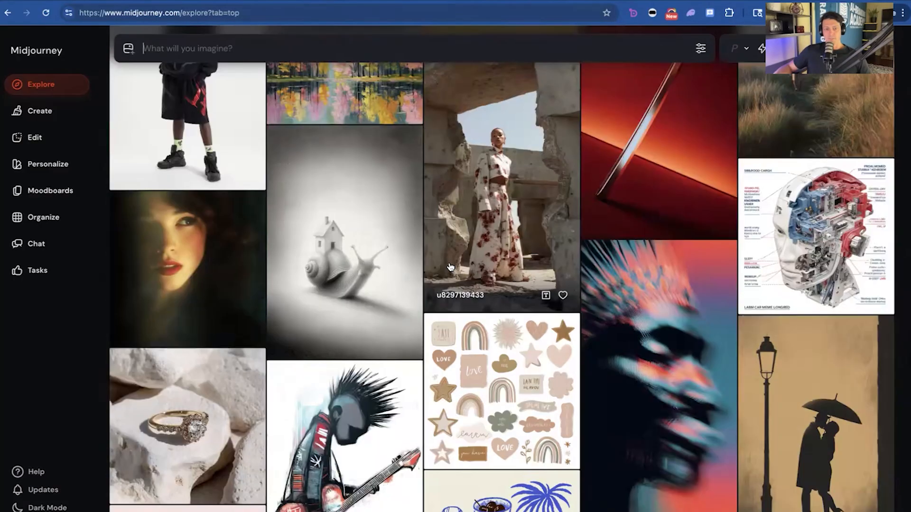
scroll(451, 267, down, 10)
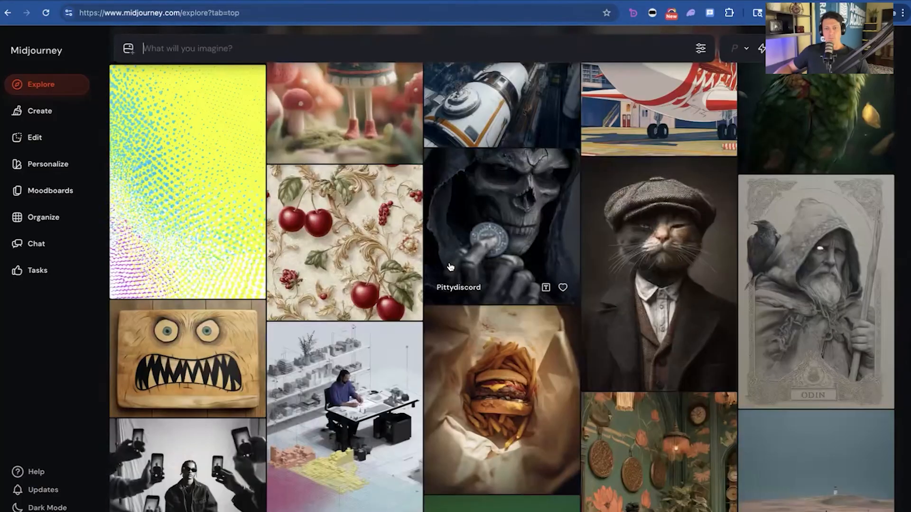
scroll(450, 267, down, 10)
scroll(451, 267, down, 10)
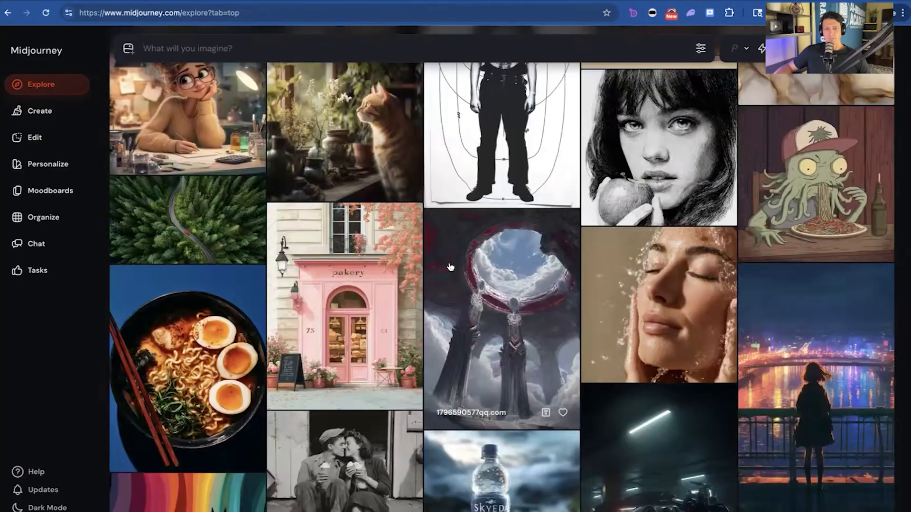
Step: Open the black-and-white shooting-target figure image, load its prompt for reuse, and return to the gallery
scroll(451, 267, up, 4)
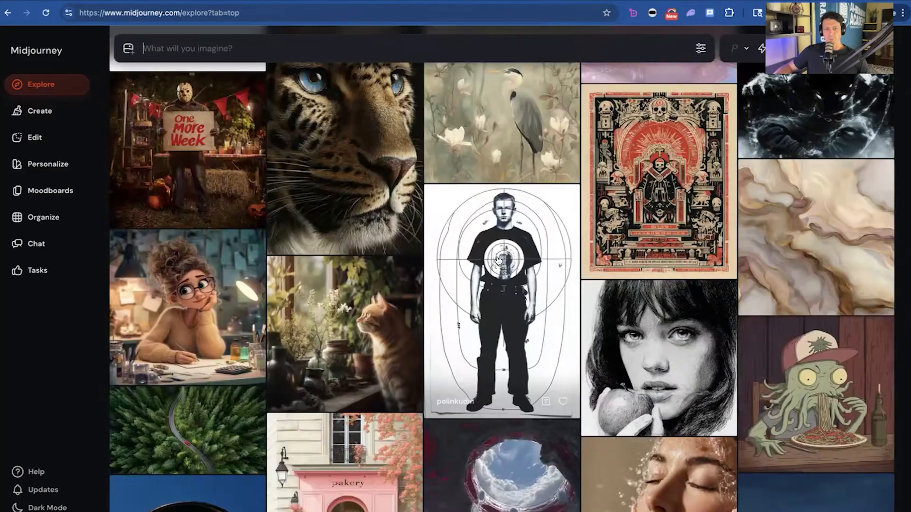
scroll(507, 262, down, 1)
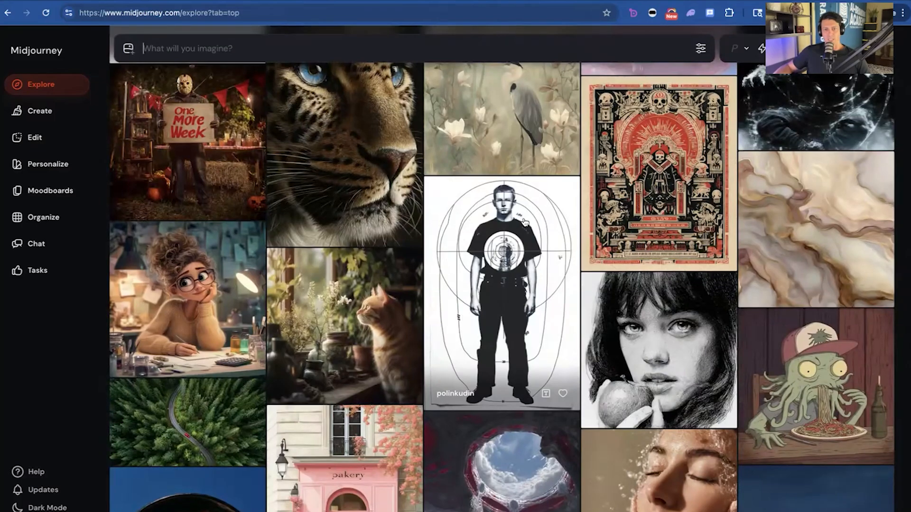
click(490, 246)
drag(415, 267, 401, 351)
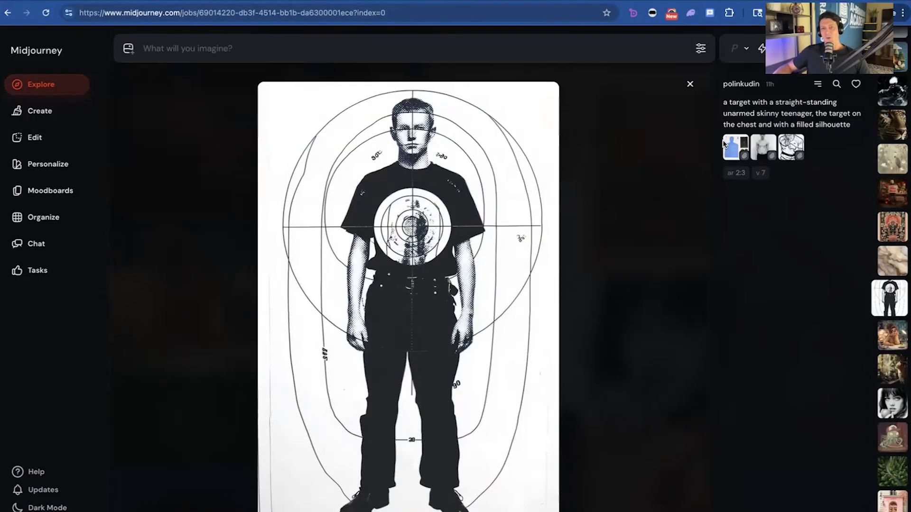
click(753, 113)
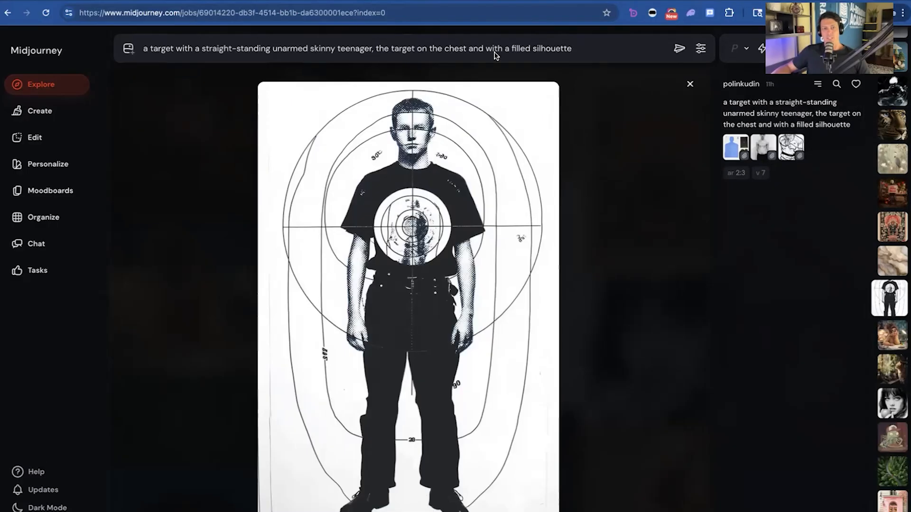
click(690, 84)
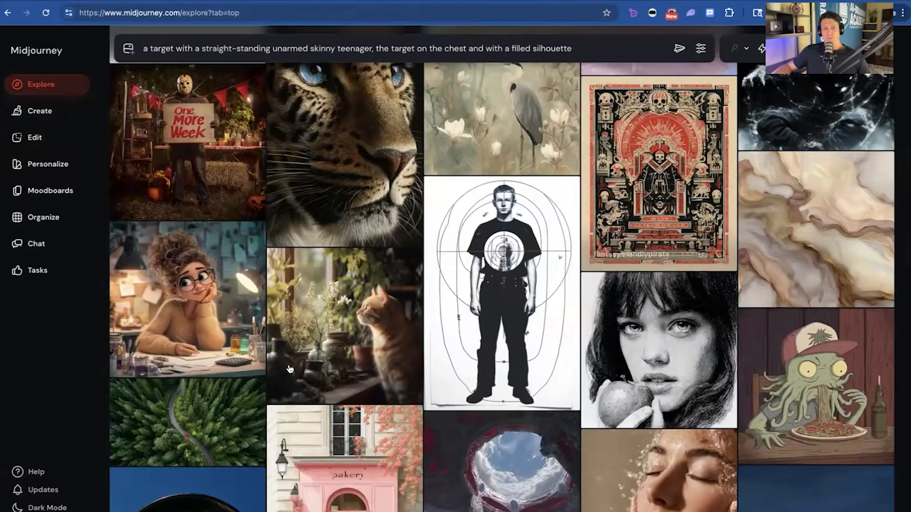
Step: Look through more gallery images below the target figure, down to the blue and yellow portrait of a man
scroll(277, 370, down, 5)
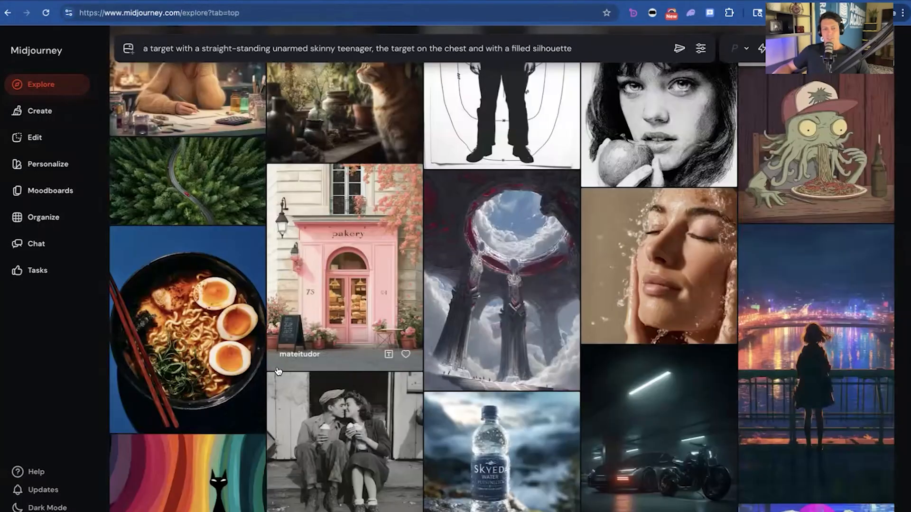
scroll(278, 372, down, 10)
scroll(278, 372, down, 10)
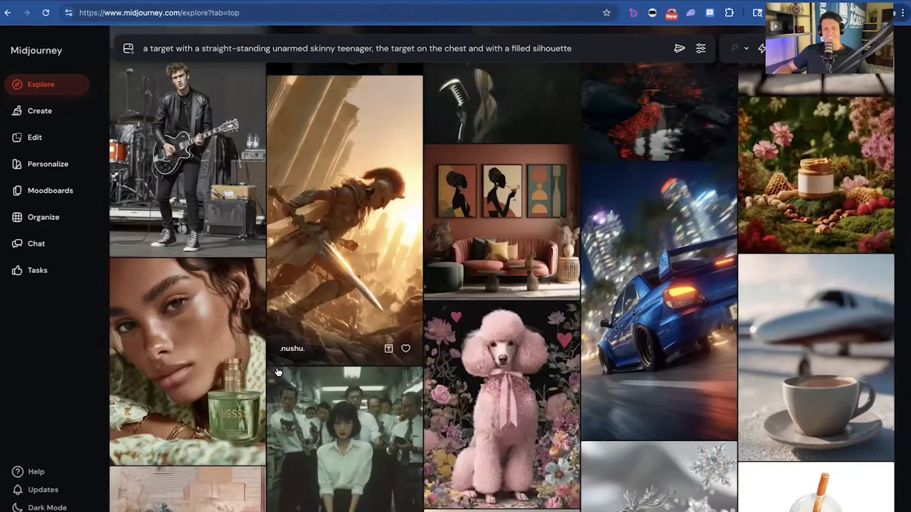
scroll(278, 372, down, 4)
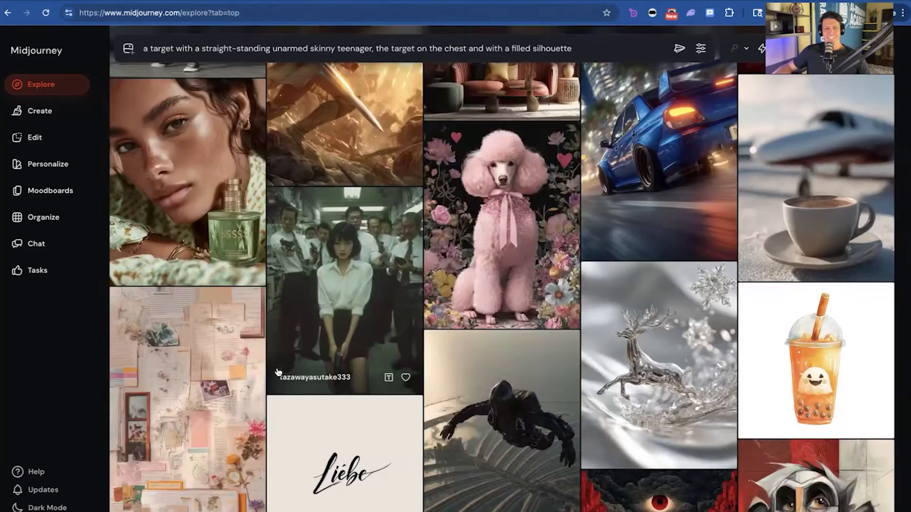
scroll(278, 372, down, 3)
scroll(278, 372, down, 10)
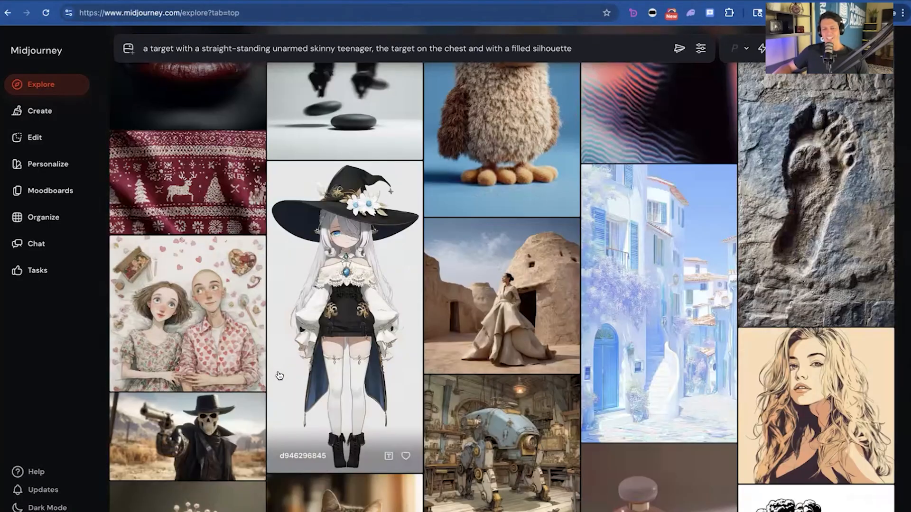
scroll(279, 371, down, 10)
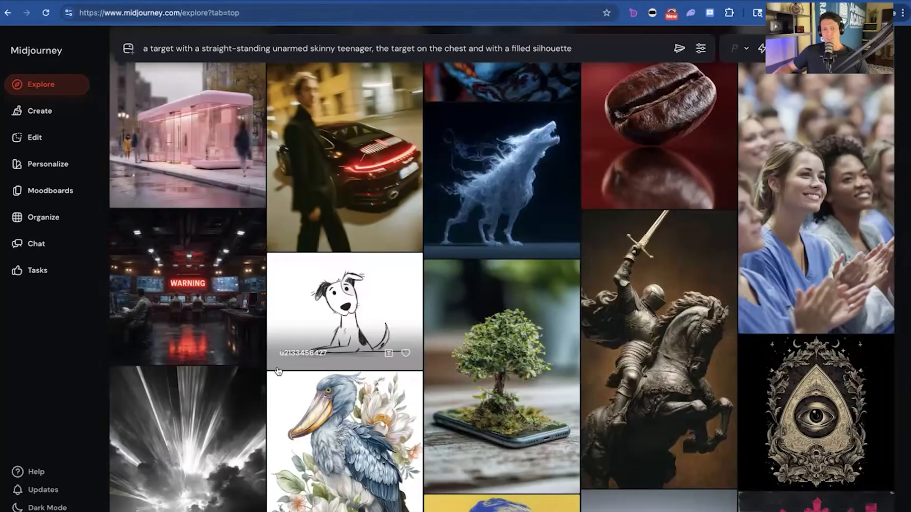
scroll(278, 372, down, 6)
scroll(278, 372, down, 1)
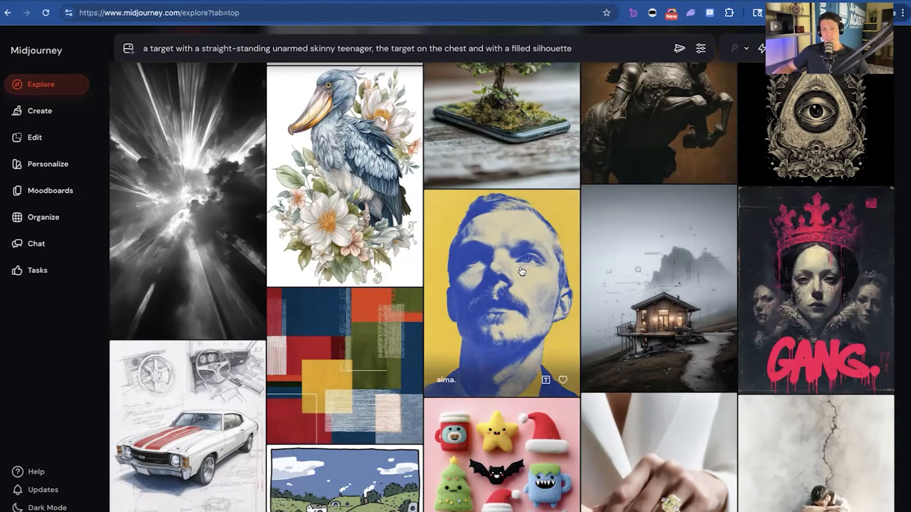
Step: Open the blue and yellow risograph portrait, reuse its prompt unchanged, and submit it for generation
click(474, 285)
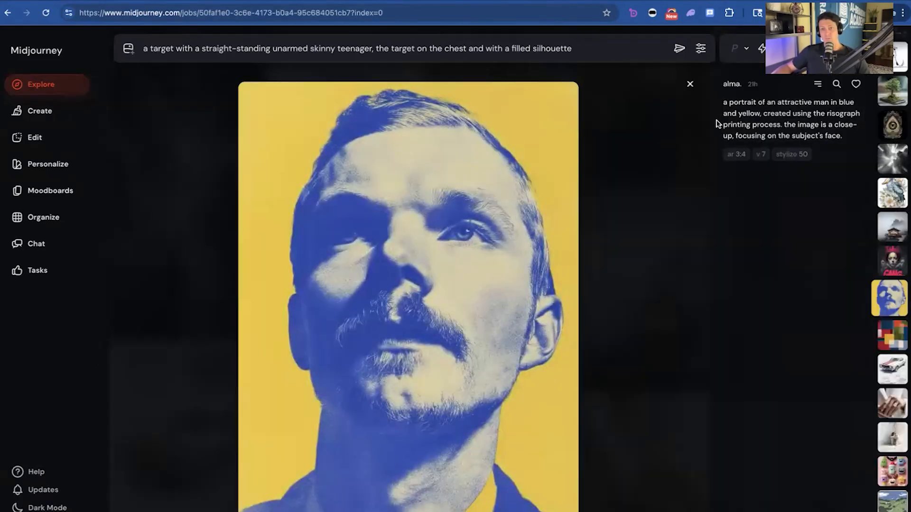
mouse_move(738, 116)
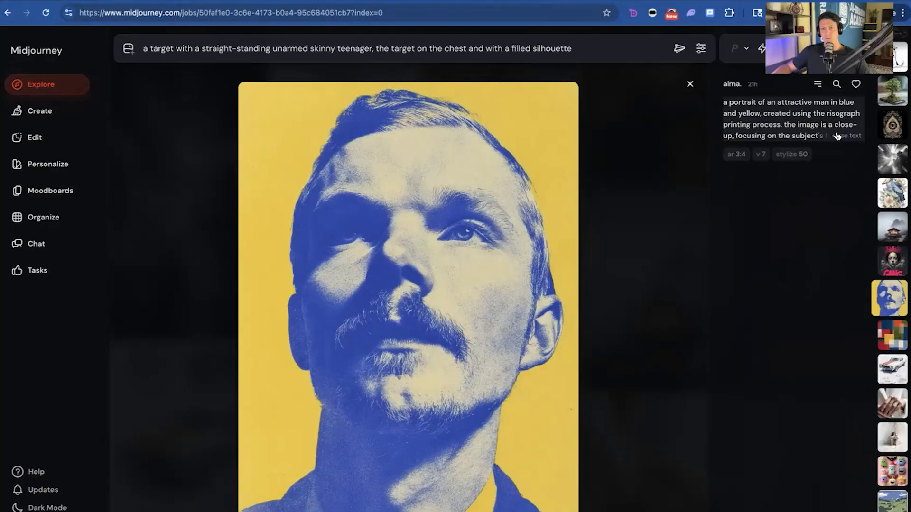
click(775, 119)
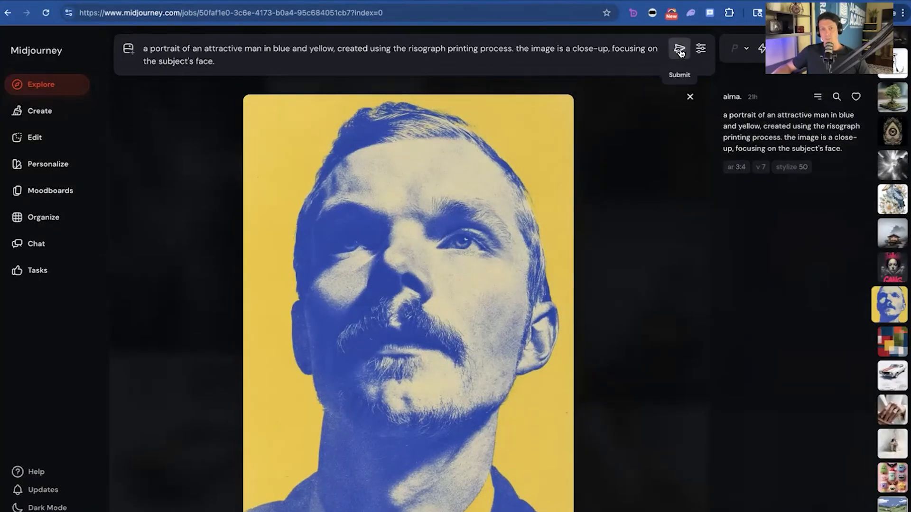
click(679, 48)
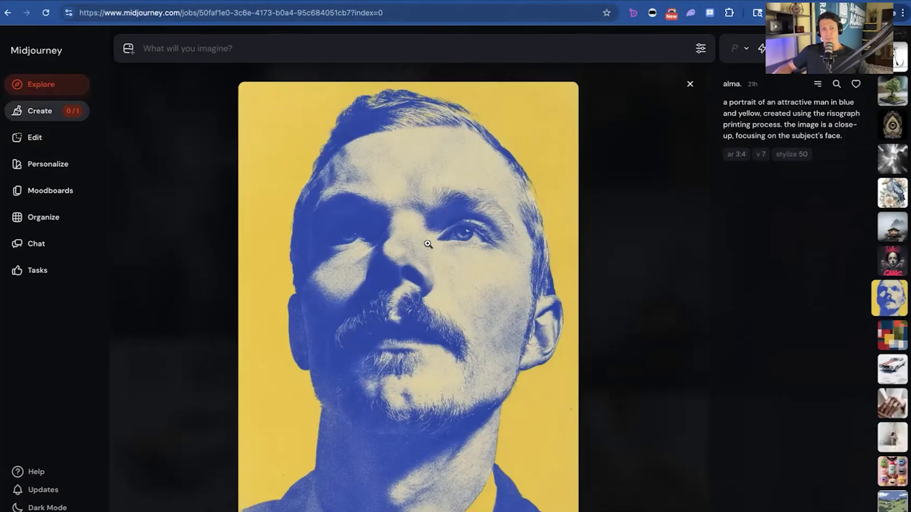
Step: Generate "texan man walking out to a truck" with the blue and yellow portrait as a style reference, and close the enlarged image
drag(422, 258, 488, 93)
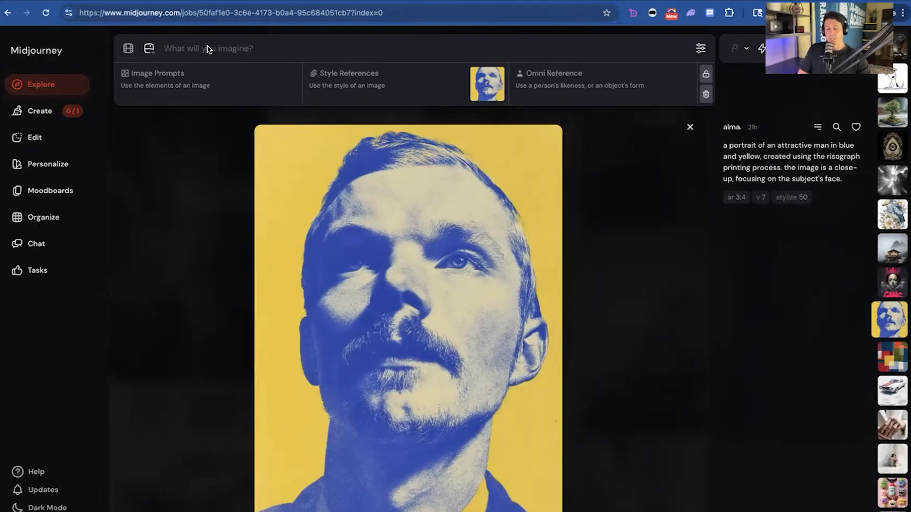
text(ta)
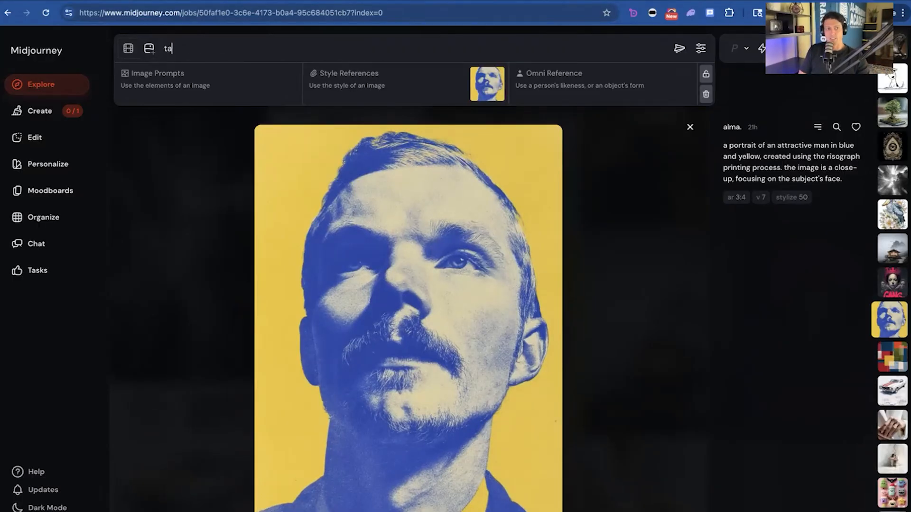
text(xan man walking out to a truck)
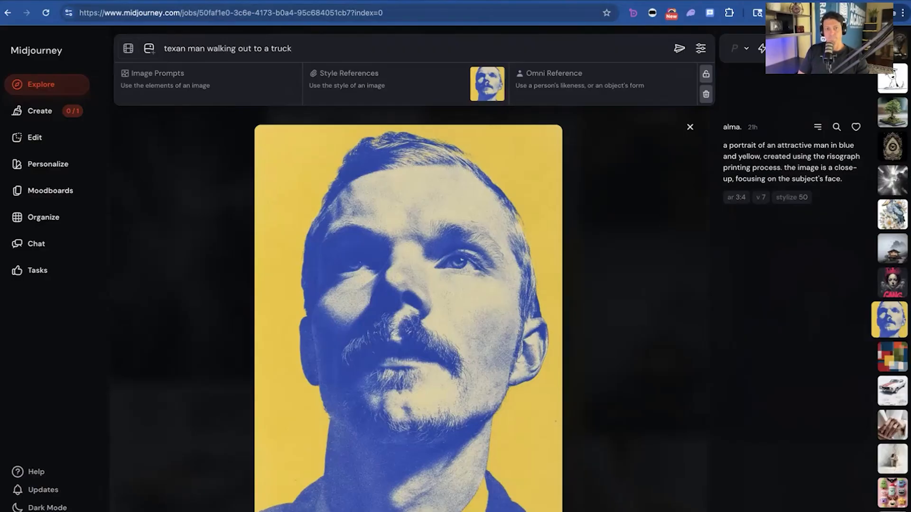
key(Return)
scroll(368, 95, up, 1)
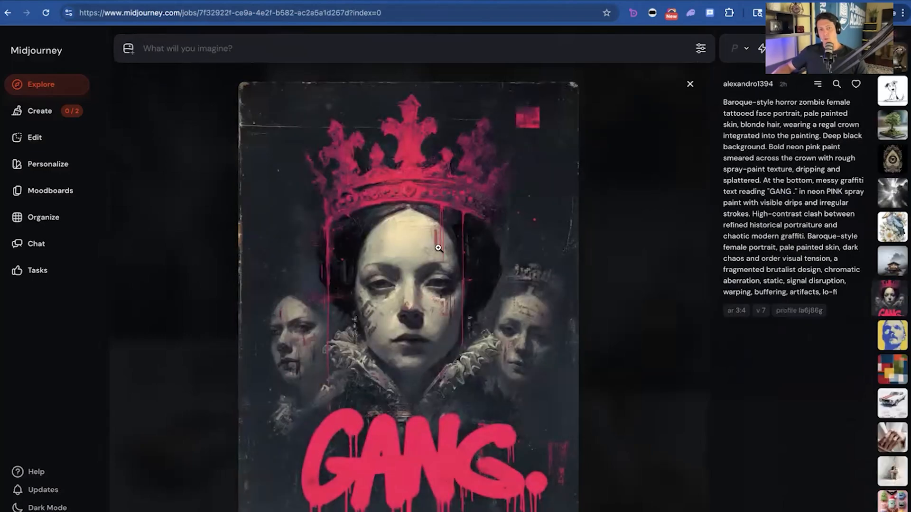
click(689, 85)
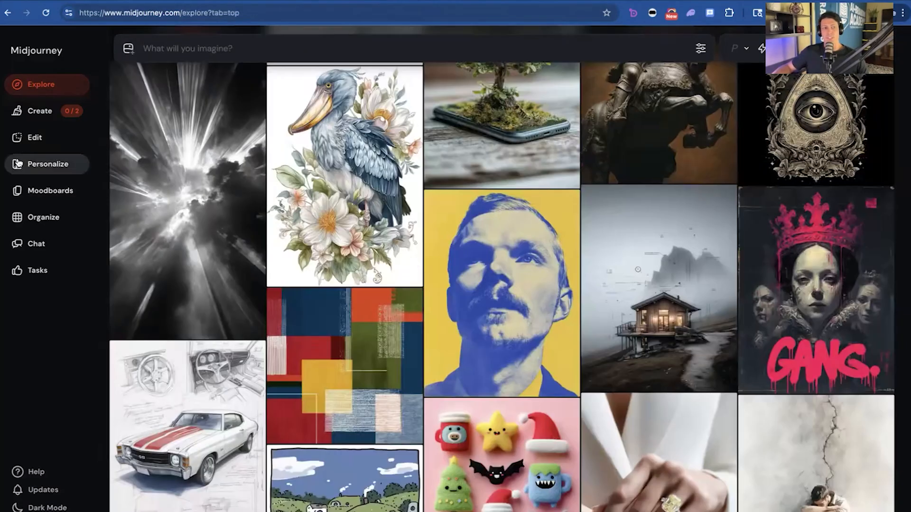
Step: Return to the created images and review the new risograph portraits and the Texan man and truck images
click(41, 118)
scroll(353, 221, down, 10)
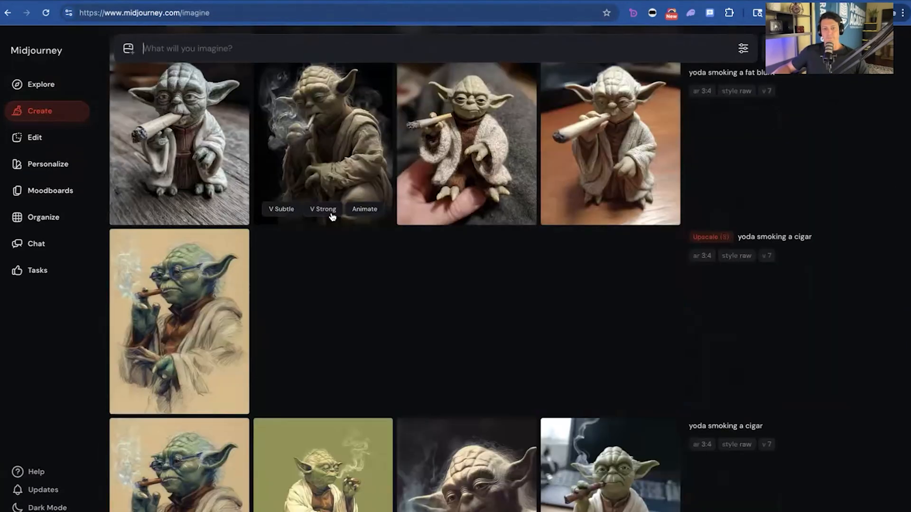
scroll(315, 220, up, 15)
scroll(317, 220, down, 3)
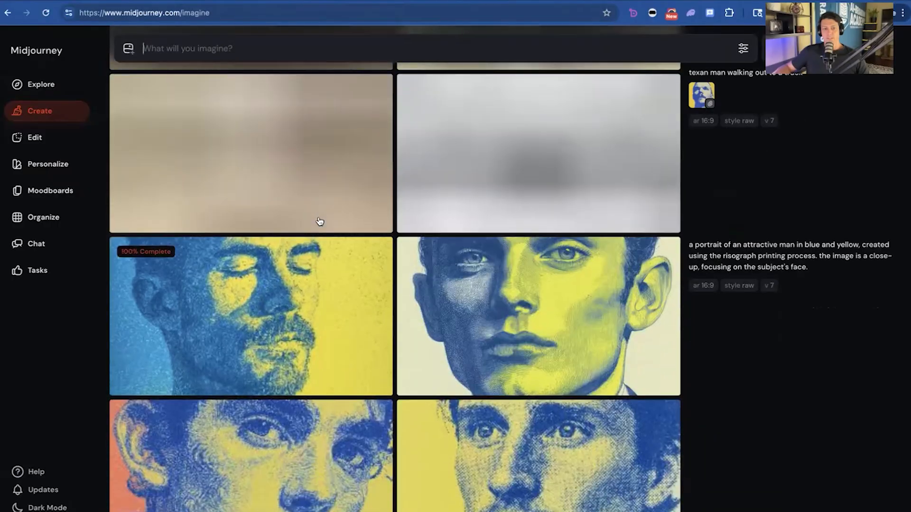
scroll(246, 196, down, 3)
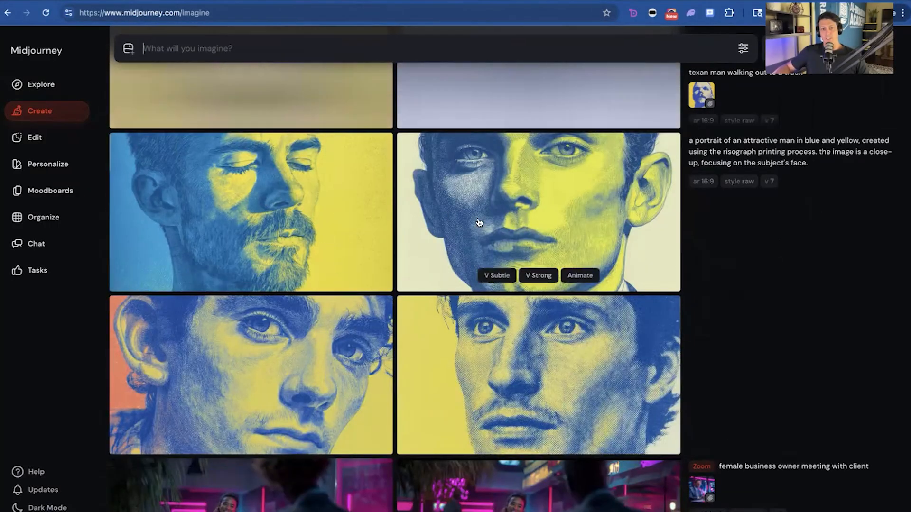
scroll(534, 236, up, 6)
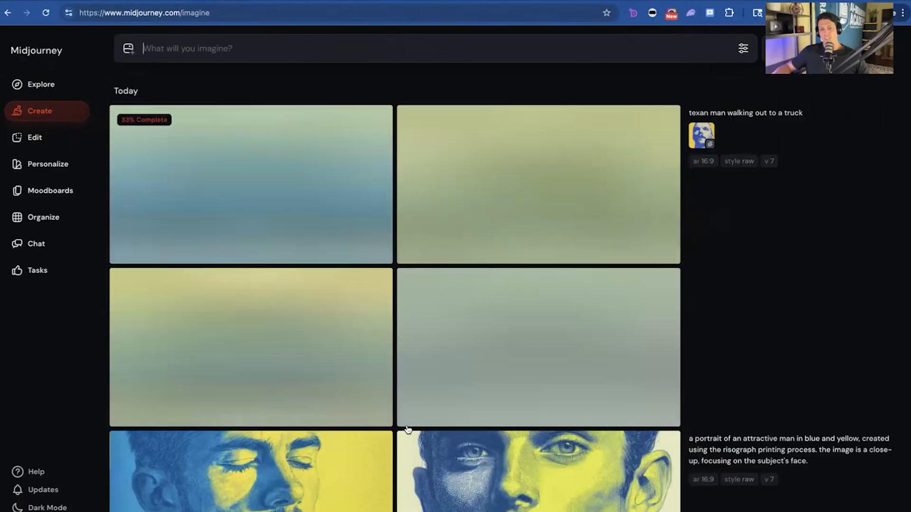
scroll(423, 428, down, 2)
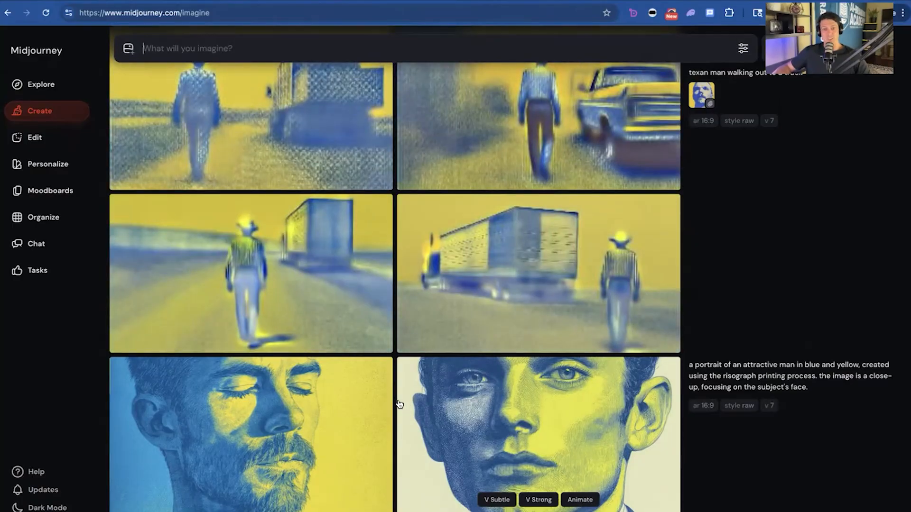
Step: Check the four blue and yellow Texan man and truck images against the risograph portraits while they render
scroll(412, 407, up, 1)
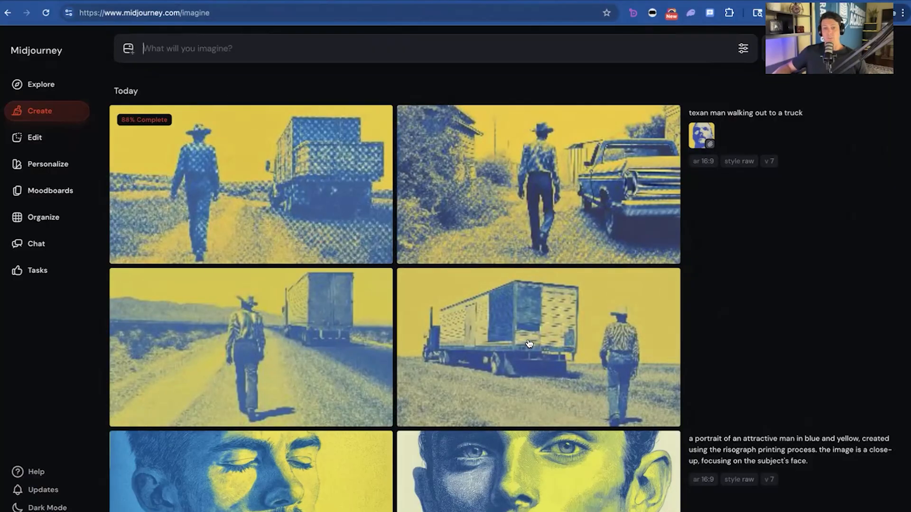
scroll(530, 344, down, 3)
scroll(455, 413, up, 2)
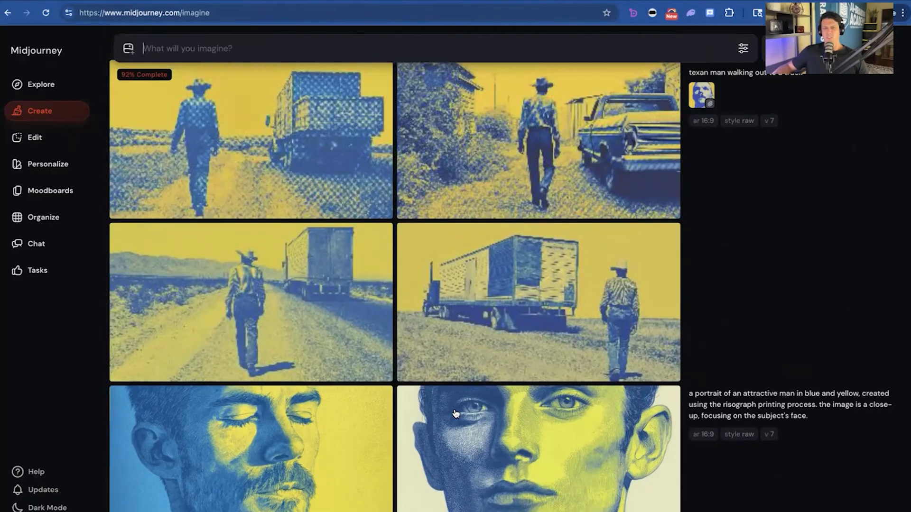
scroll(456, 414, up, 1)
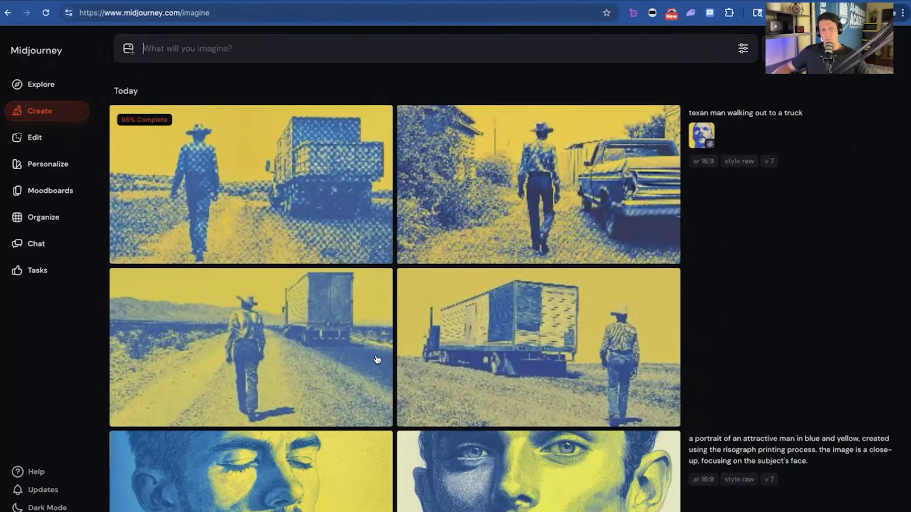
mouse_move(377, 360)
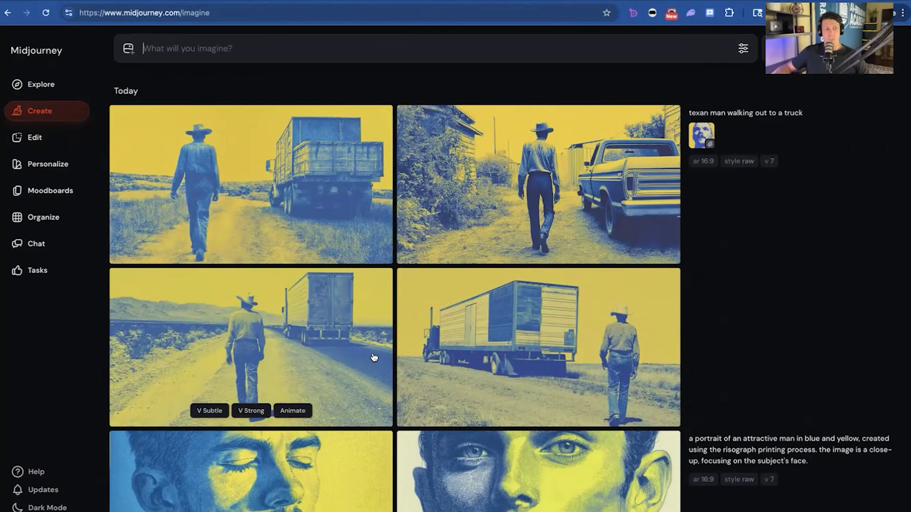
Step: Create a new moodboard and name it "Strong Like Texas"
click(29, 192)
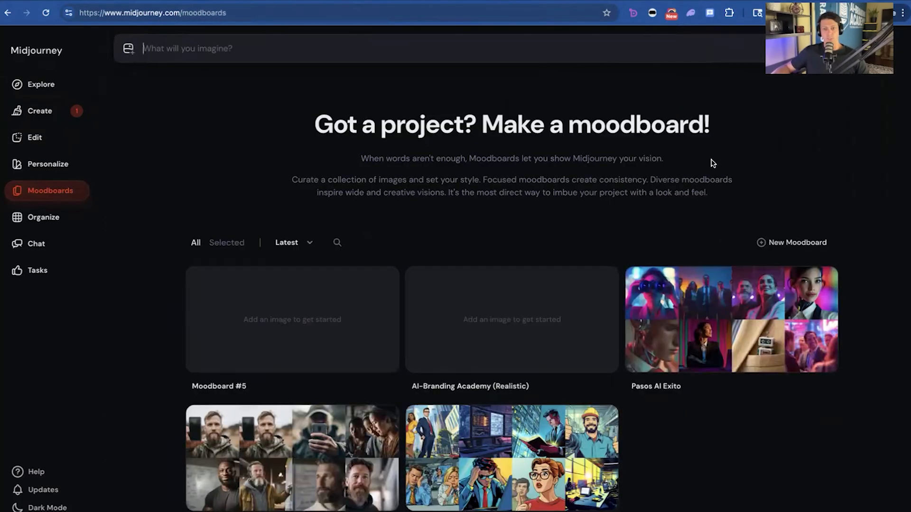
click(797, 245)
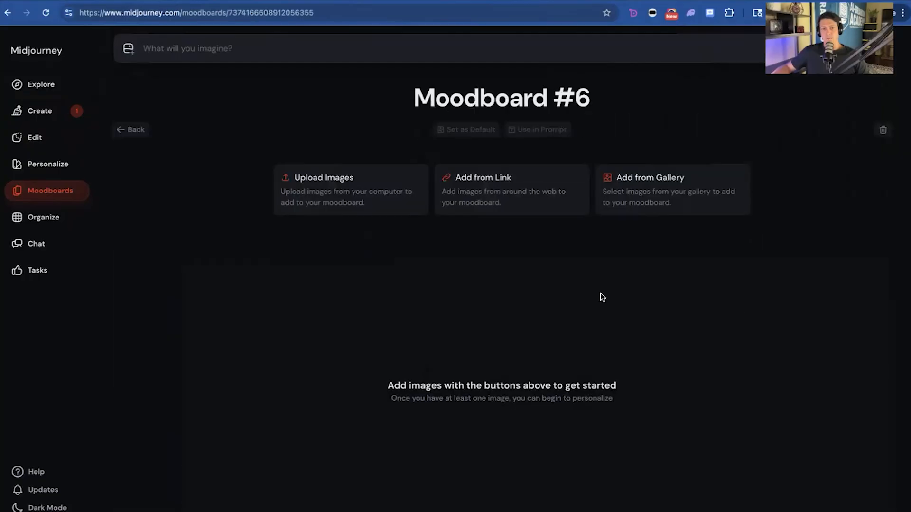
double_click(467, 97)
triple_click(467, 97)
text(Te)
key(BackSpace)
key(BackSpace)
text(Strpmng)
key(BackSpace)
key(BackSpace)
key(BackSpace)
key(BackSpace)
text(ong :)
key(BackSpace)
text(Like Texas)
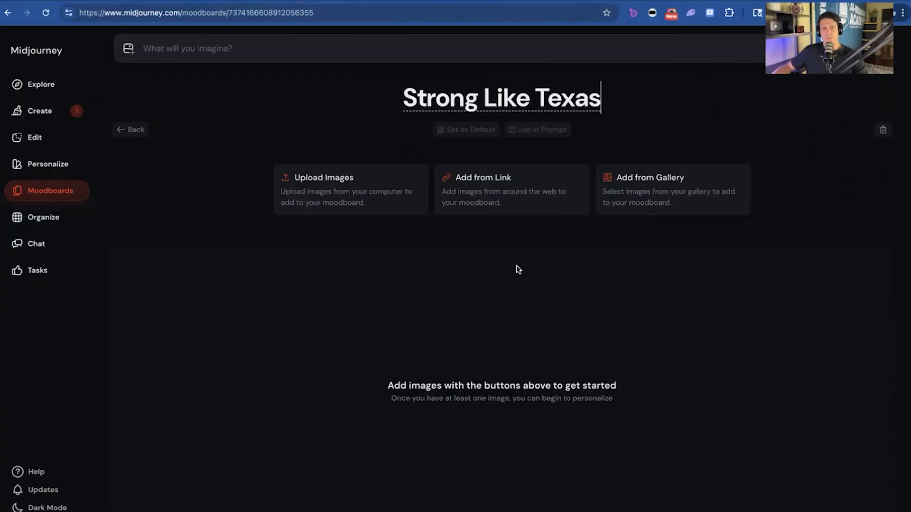
Step: Add four blue and yellow gallery images to the moodboard: man with pickup, bearded portrait, third portrait, and man with trailer truck
click(675, 192)
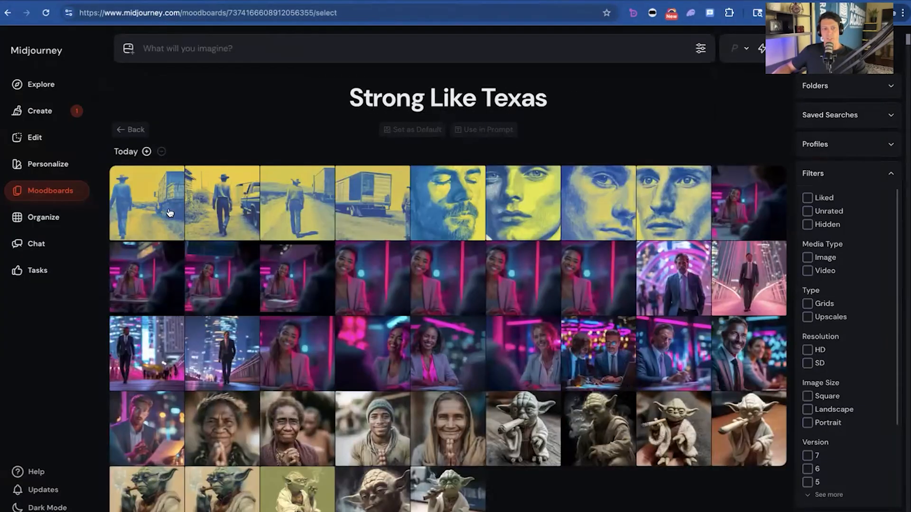
click(222, 204)
click(434, 211)
click(624, 216)
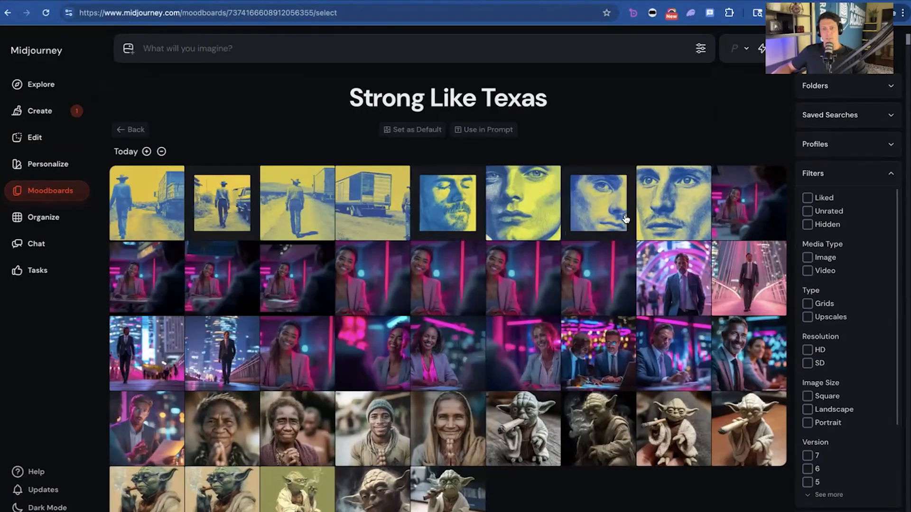
click(386, 217)
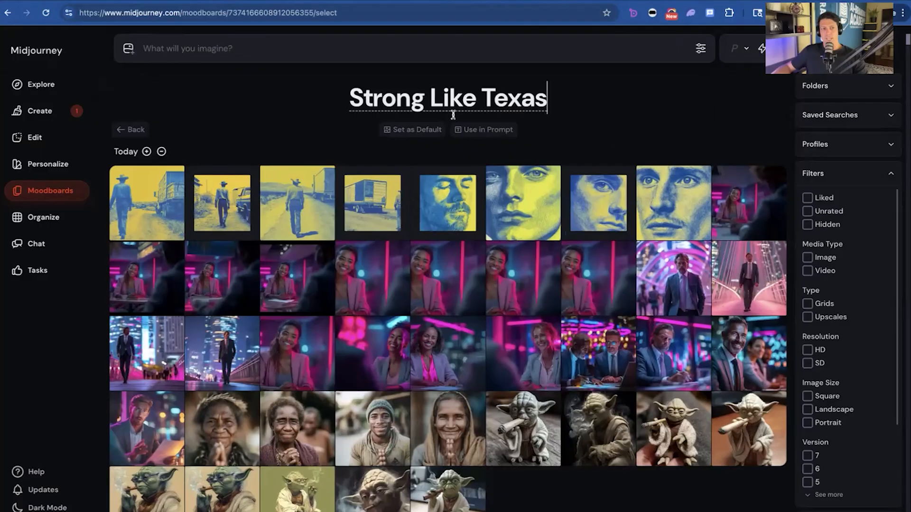
click(137, 135)
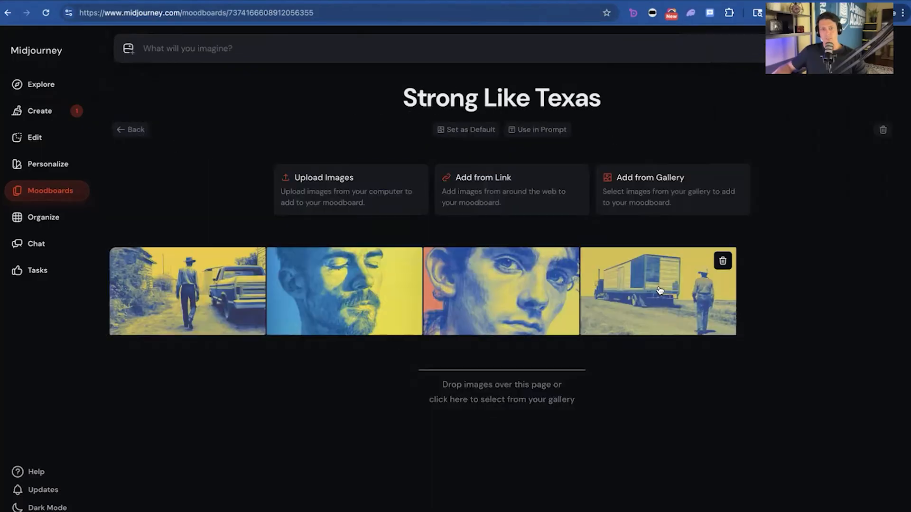
Step: Generate "texas fitness party" with the Strong Like Texas moodboard in the prompt, and open the created images
click(521, 130)
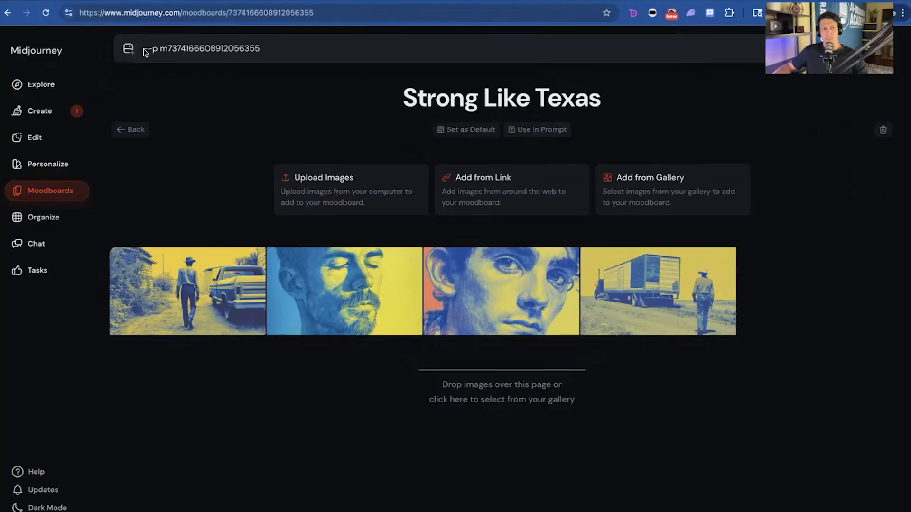
text(texas )
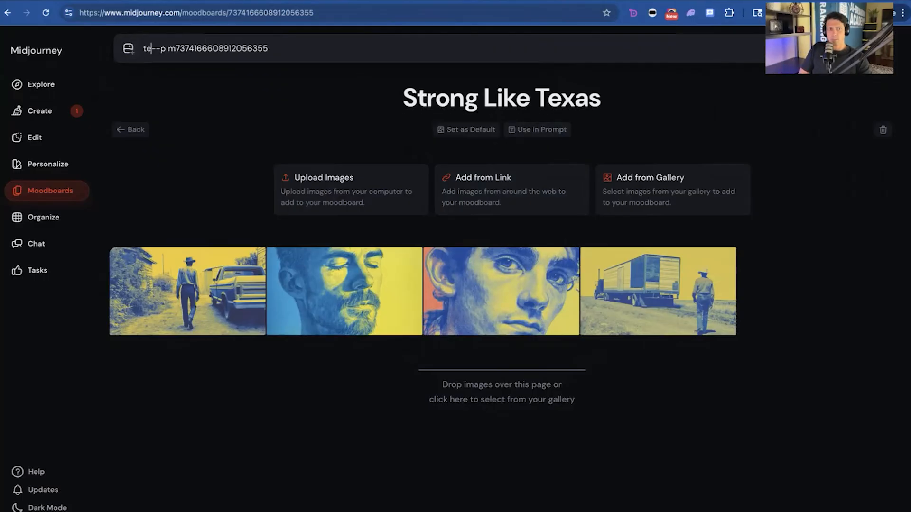
text(fitness party)
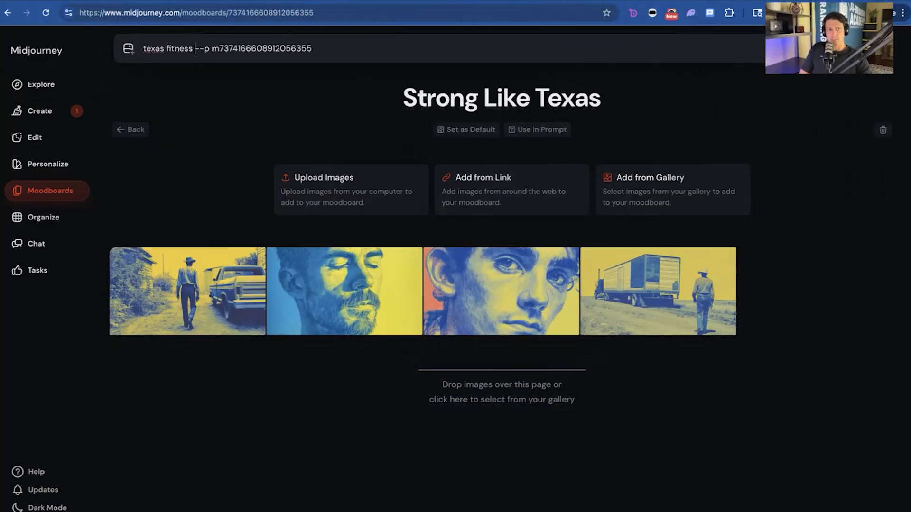
key(Return)
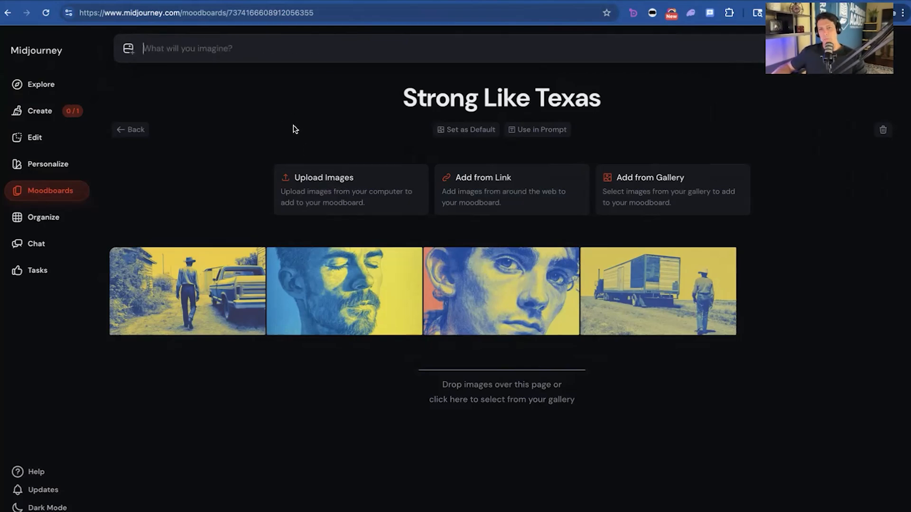
click(35, 114)
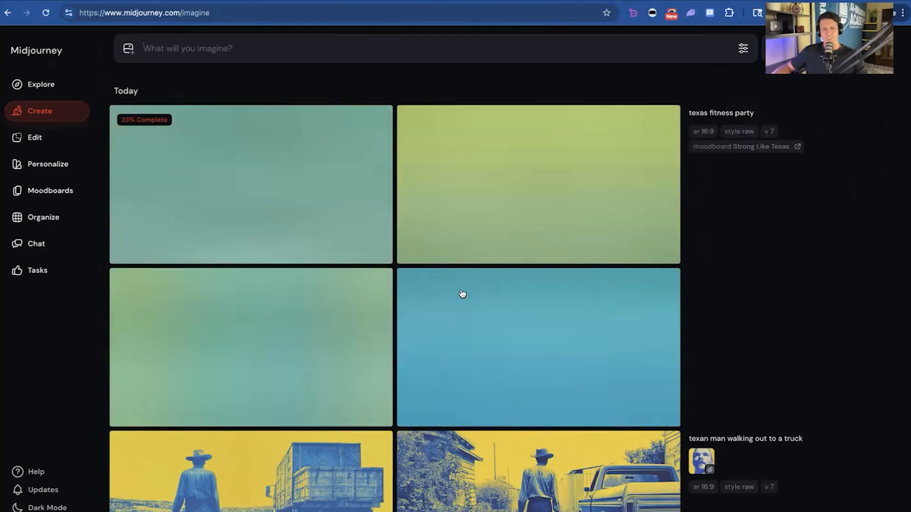
Step: Look back through the September creations, down to the illustrated business speaker images from Sep 18, 2025
scroll(563, 307, down, 9)
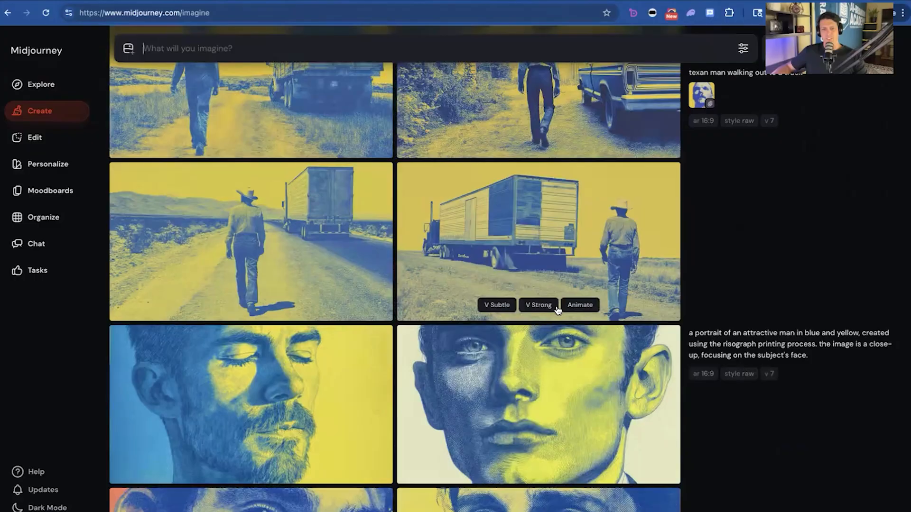
scroll(554, 309, down, 20)
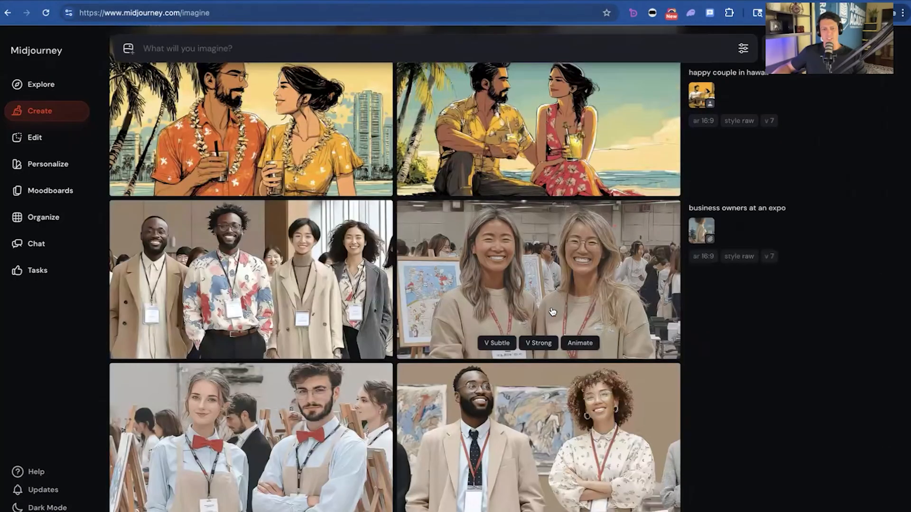
scroll(551, 311, up, 10)
scroll(550, 313, down, 5)
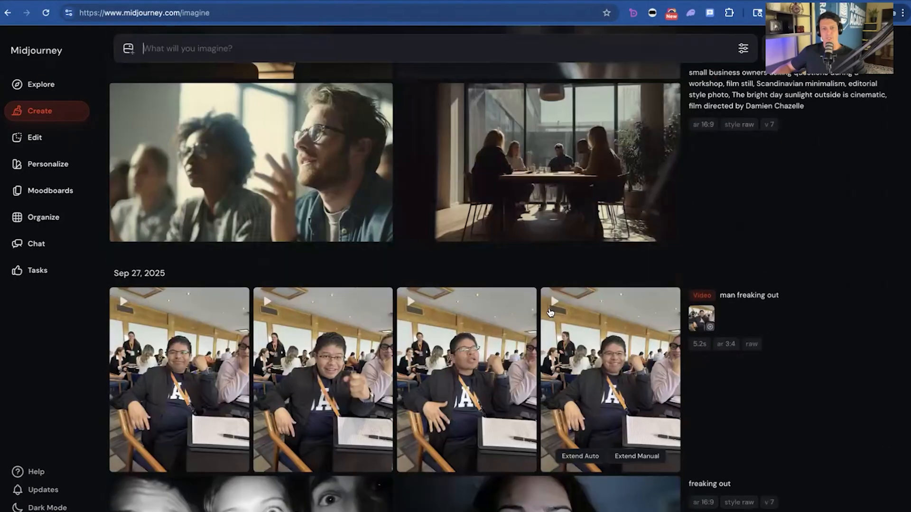
scroll(549, 312, down, 15)
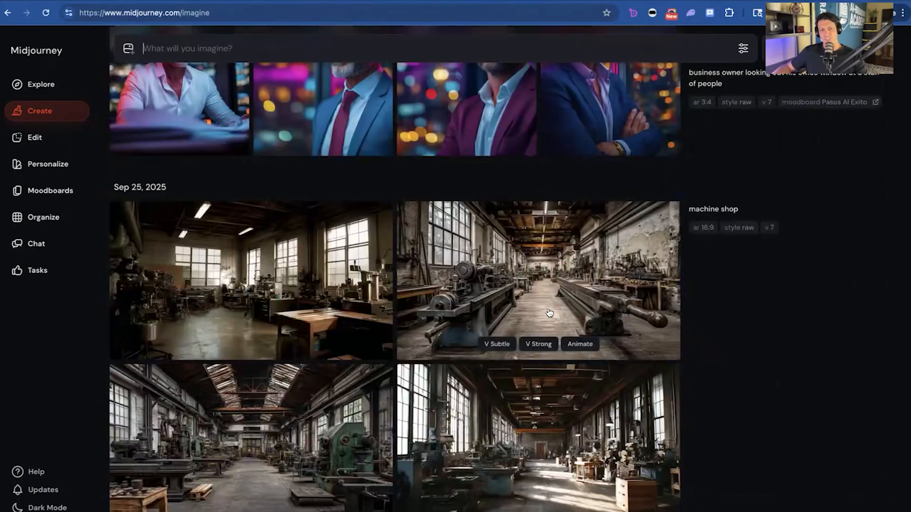
scroll(548, 313, up, 3)
scroll(548, 314, down, 8)
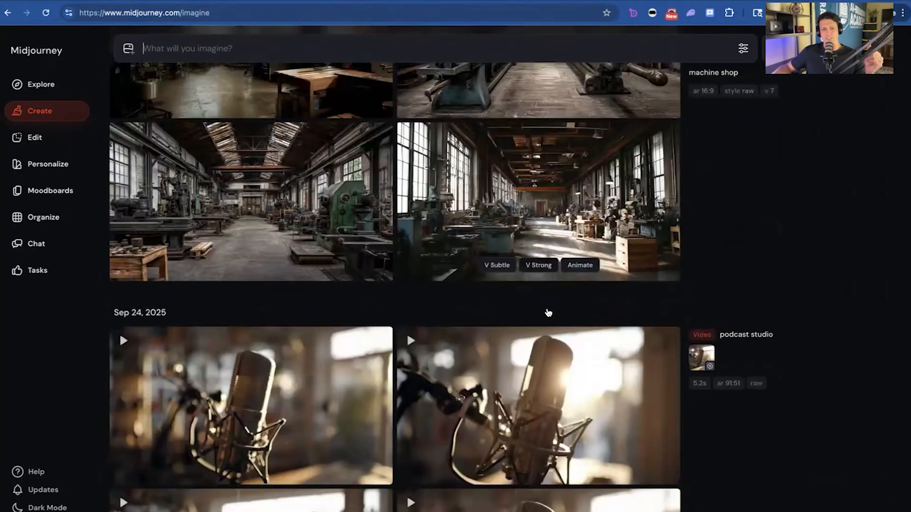
scroll(548, 315, down, 10)
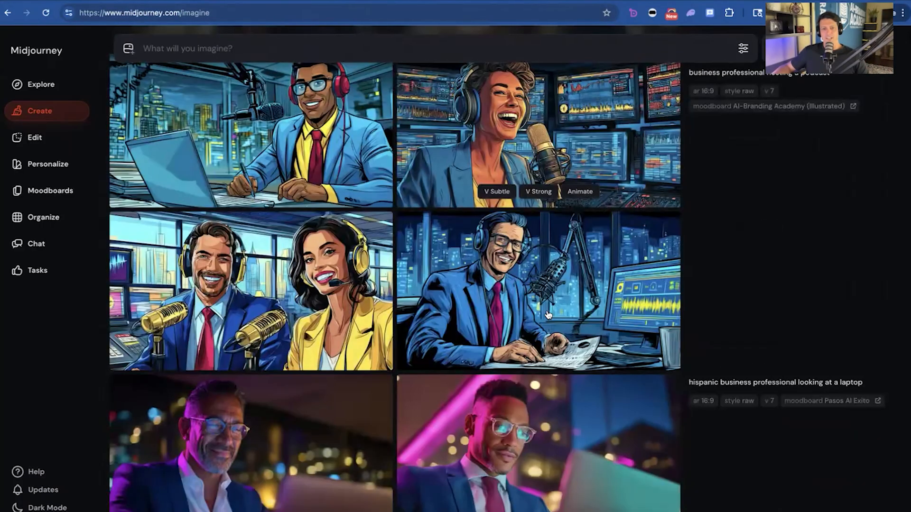
scroll(549, 315, down, 10)
scroll(547, 314, up, 5)
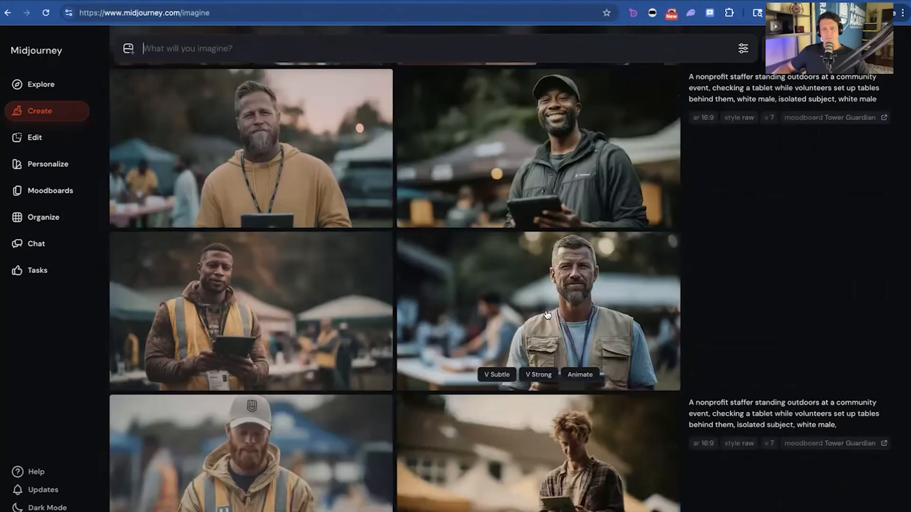
scroll(547, 314, down, 8)
scroll(547, 314, down, 15)
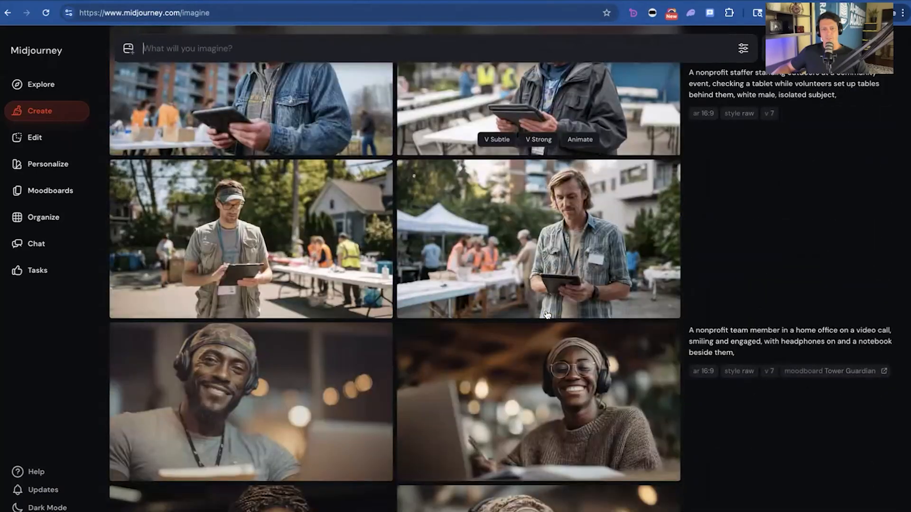
scroll(547, 315, down, 20)
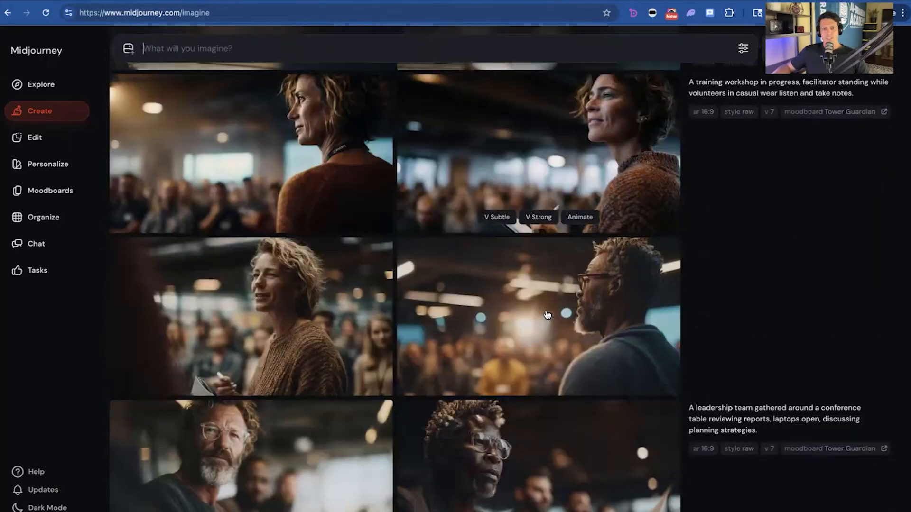
scroll(547, 314, up, 5)
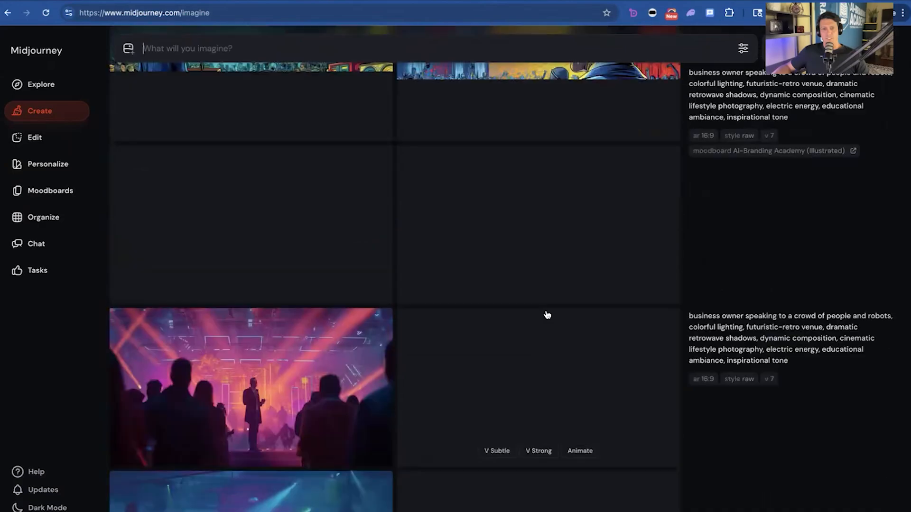
scroll(444, 259, up, 2)
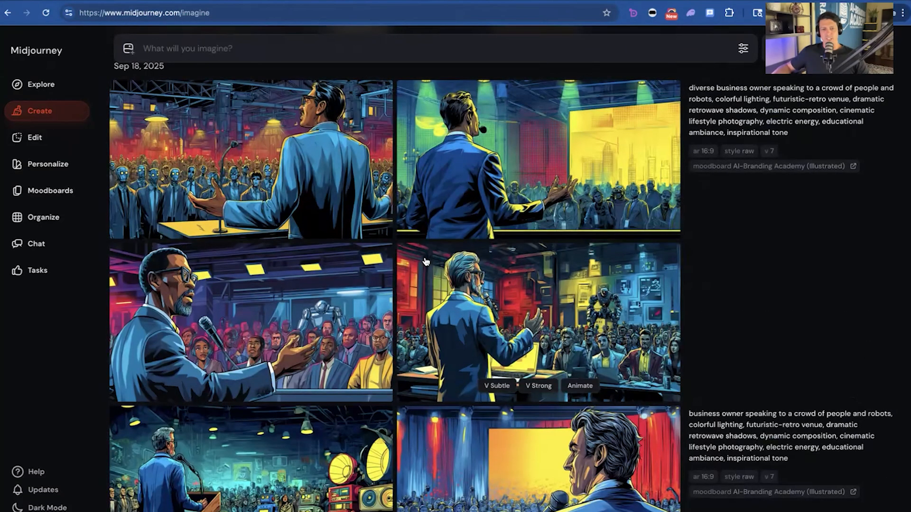
Step: Look through older creations, from the Dallas businessmen posters past the Texas Rock and bull images to the illustrated manager at screens
scroll(425, 261, down, 15)
scroll(424, 264, down, 10)
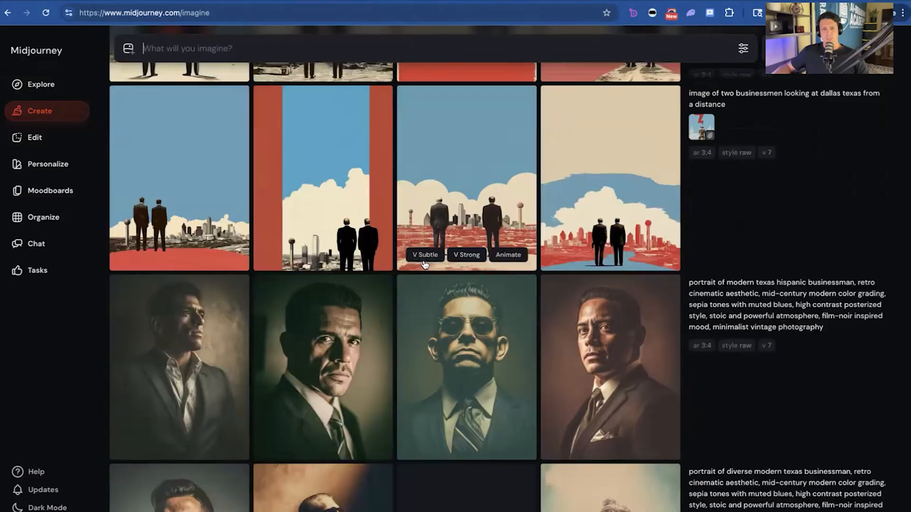
scroll(425, 265, down, 12)
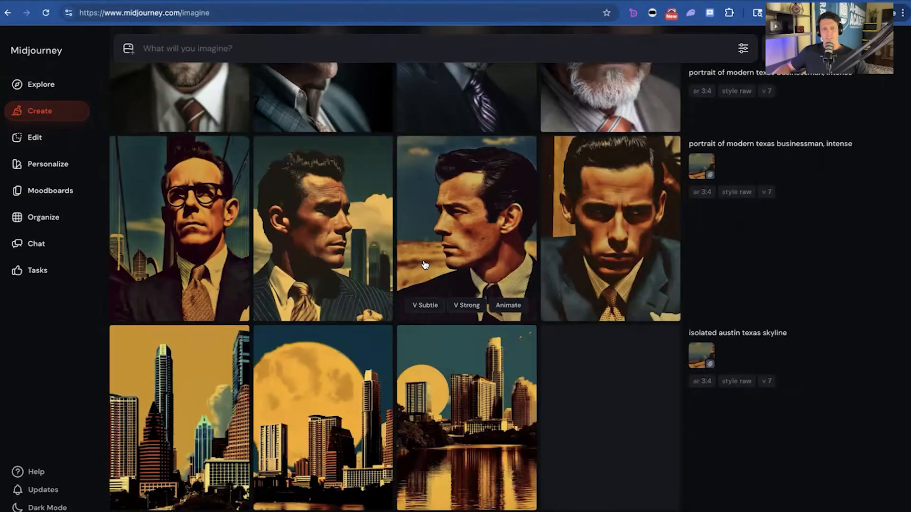
scroll(425, 264, down, 10)
scroll(424, 264, down, 10)
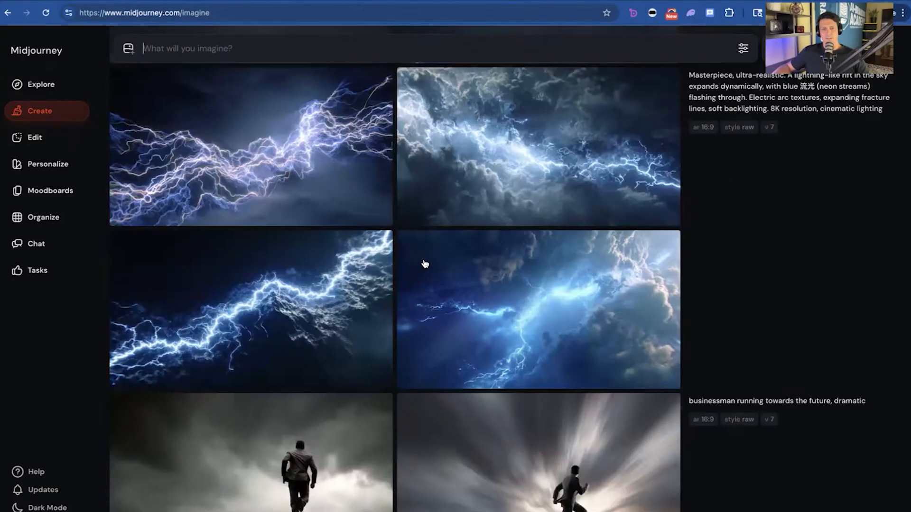
scroll(425, 264, down, 10)
scroll(424, 265, down, 5)
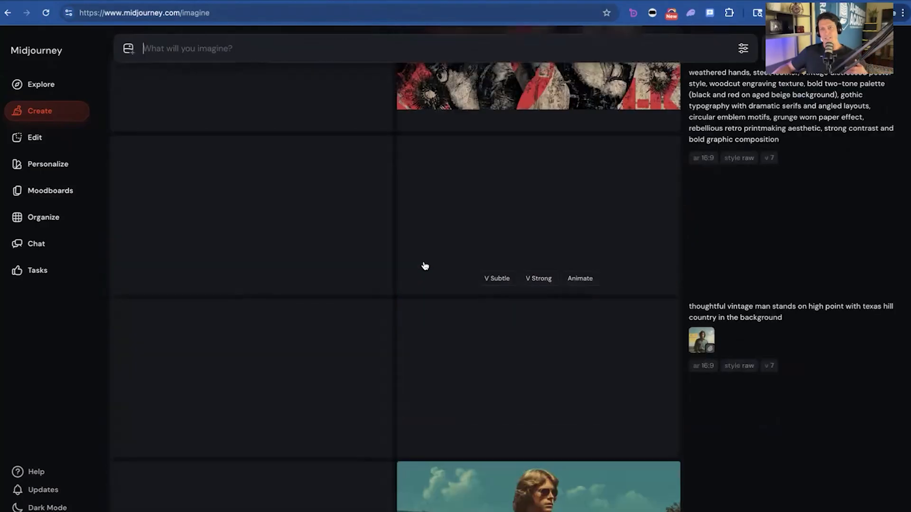
scroll(424, 265, down, 2)
scroll(425, 264, down, 5)
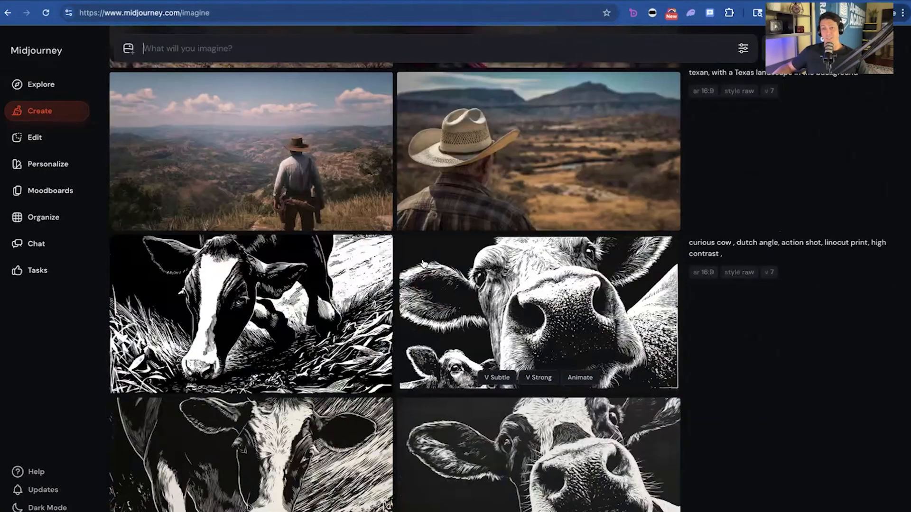
scroll(424, 264, down, 5)
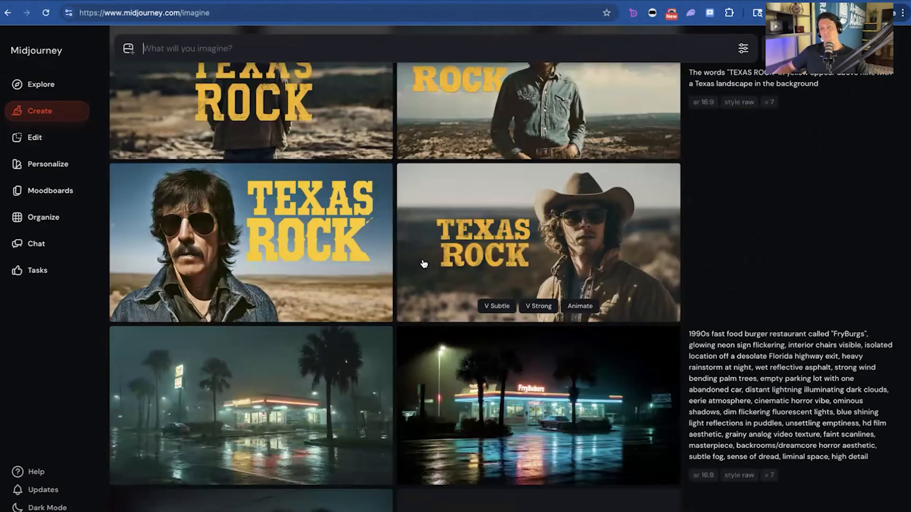
scroll(422, 264, down, 5)
scroll(422, 264, down, 10)
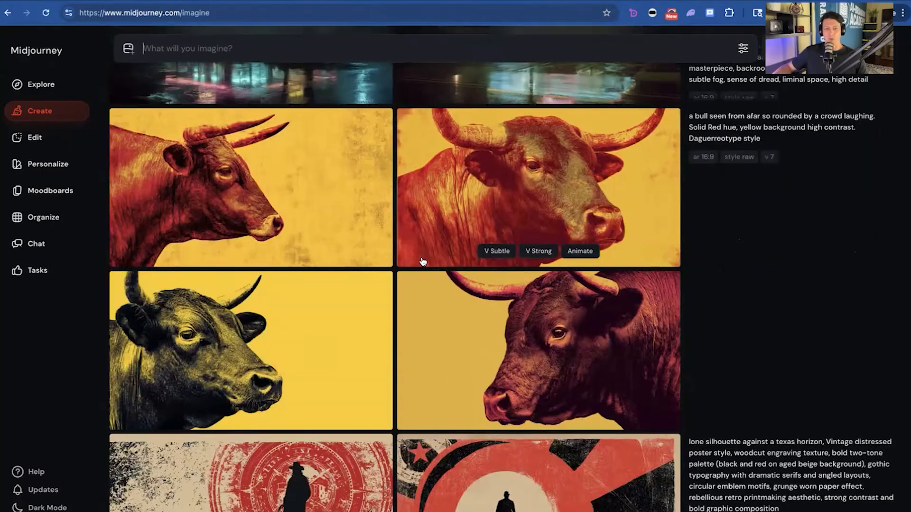
scroll(421, 262, down, 5)
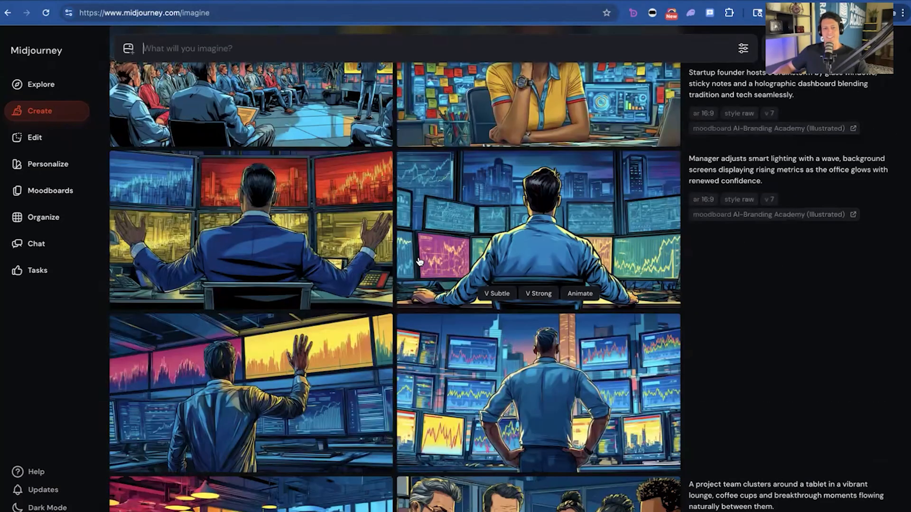
Step: Look through the older creations, from the illustrated manager past the Sep 8, 2025 couple photos to the Hispanic business owner portraits
scroll(419, 261, down, 10)
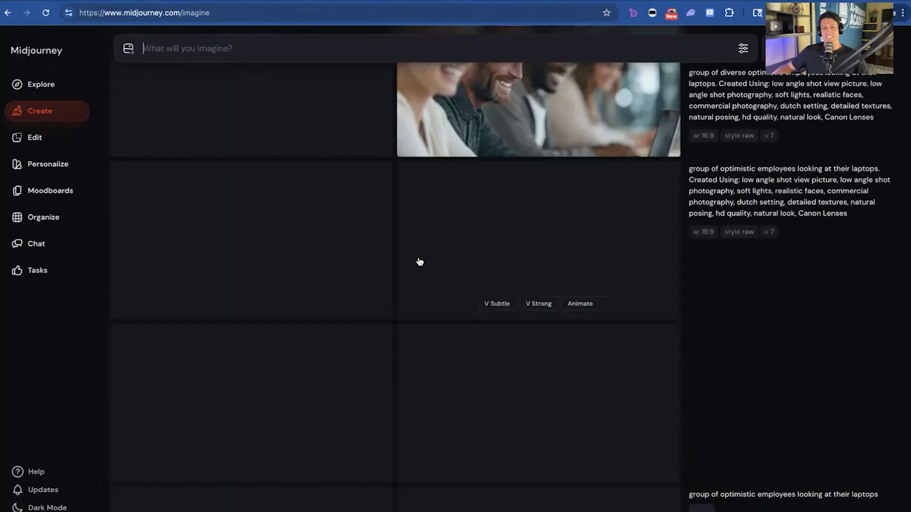
scroll(419, 262, down, 10)
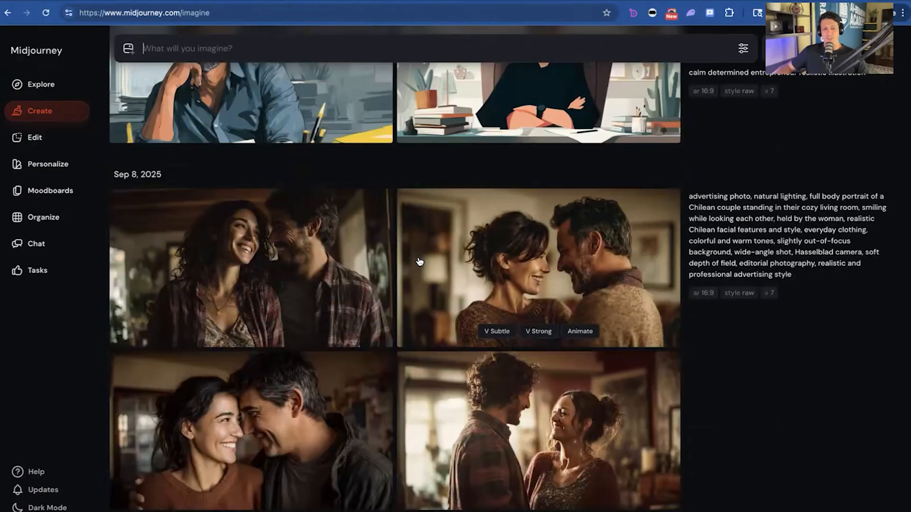
scroll(420, 262, down, 10)
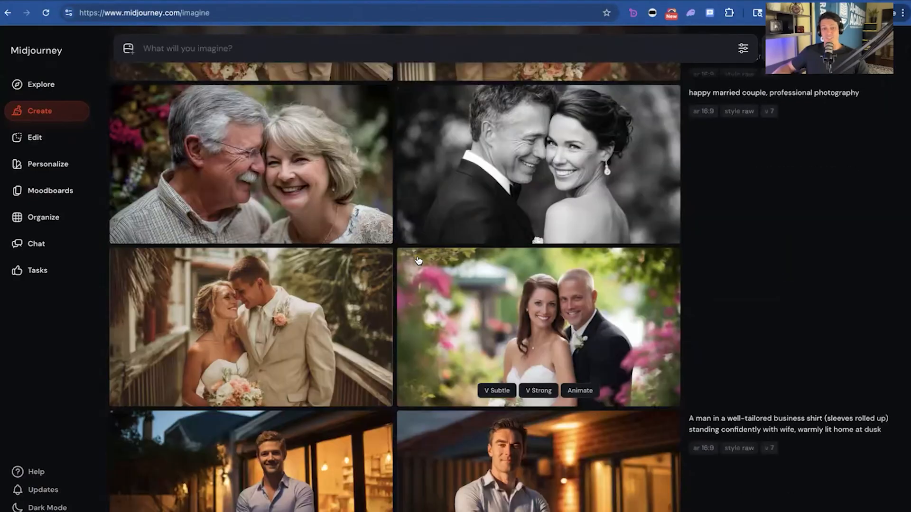
scroll(418, 260, down, 15)
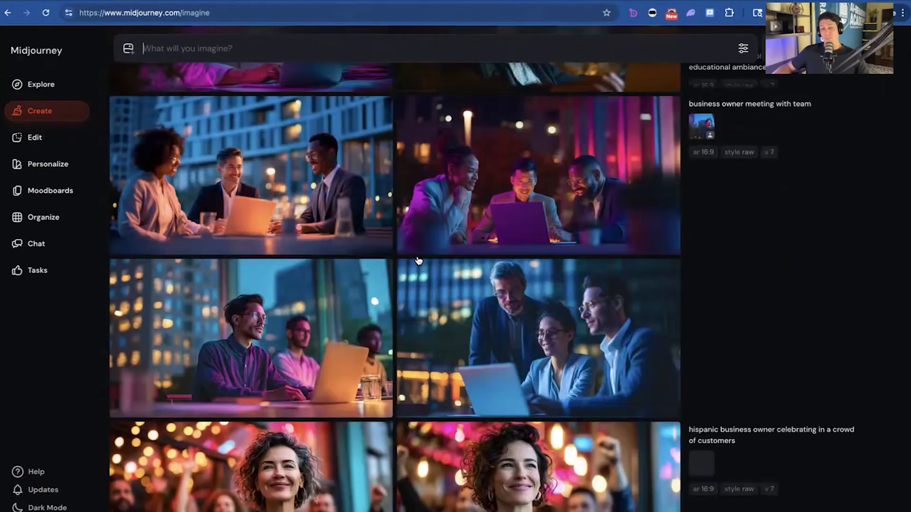
scroll(418, 260, down, 8)
scroll(417, 260, down, 6)
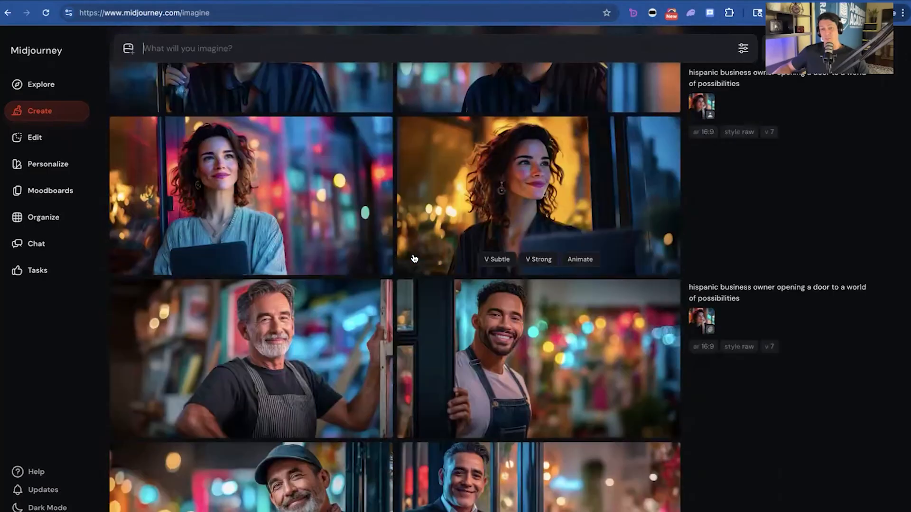
Step: Switch from Midjourney to the desktop space and bring up the Zoom app's window and quit options
key(ctrl+Left)
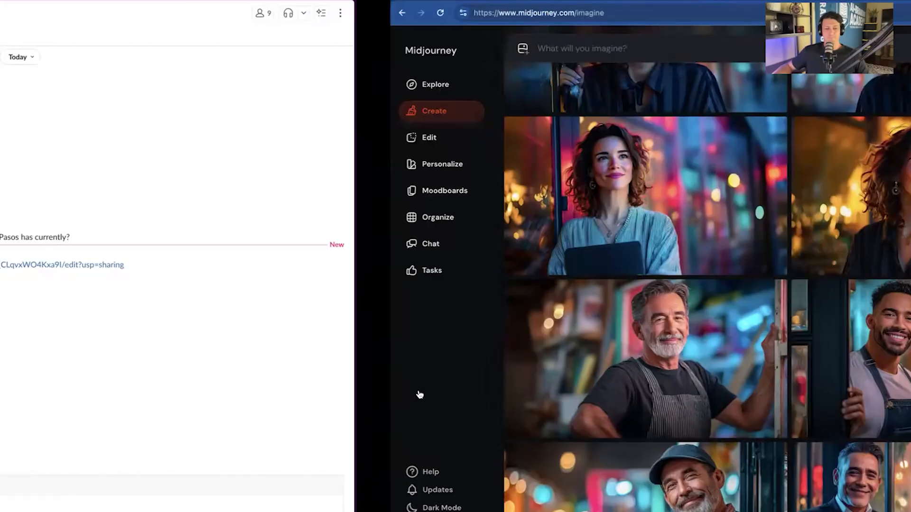
key(ctrl+Left)
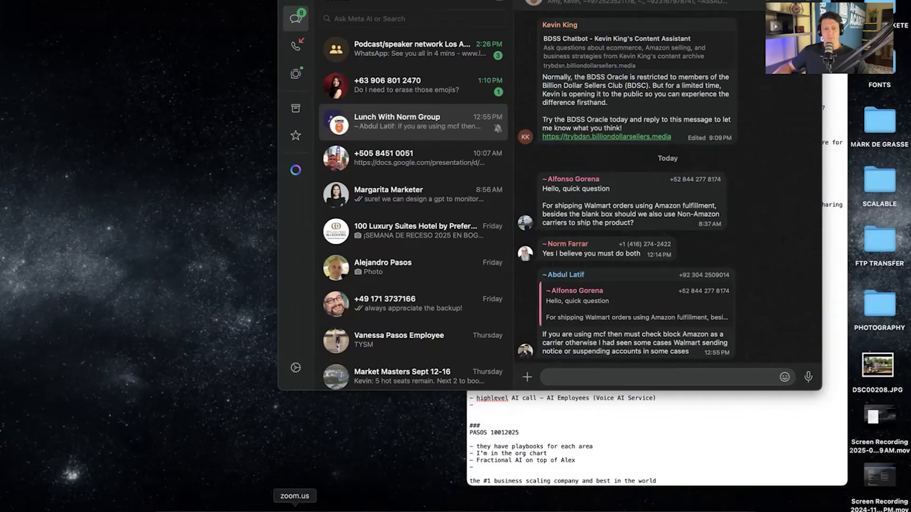
right_click(294, 510)
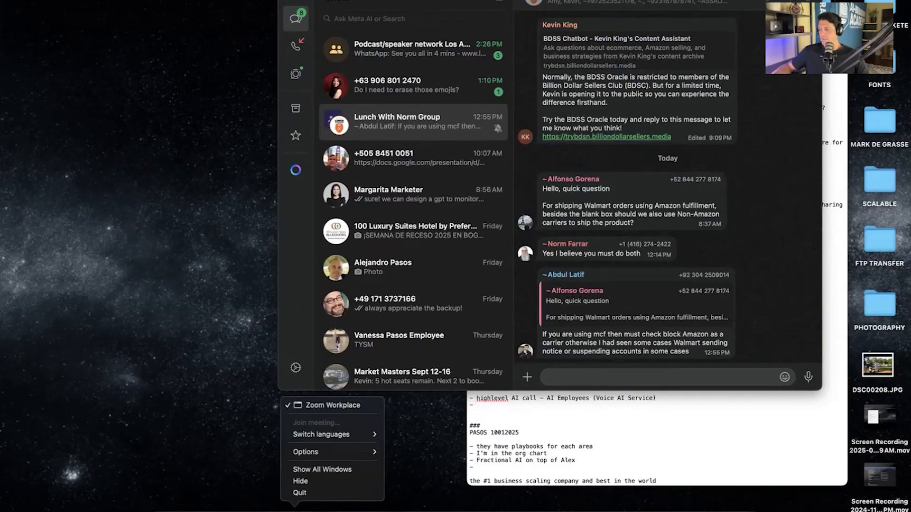